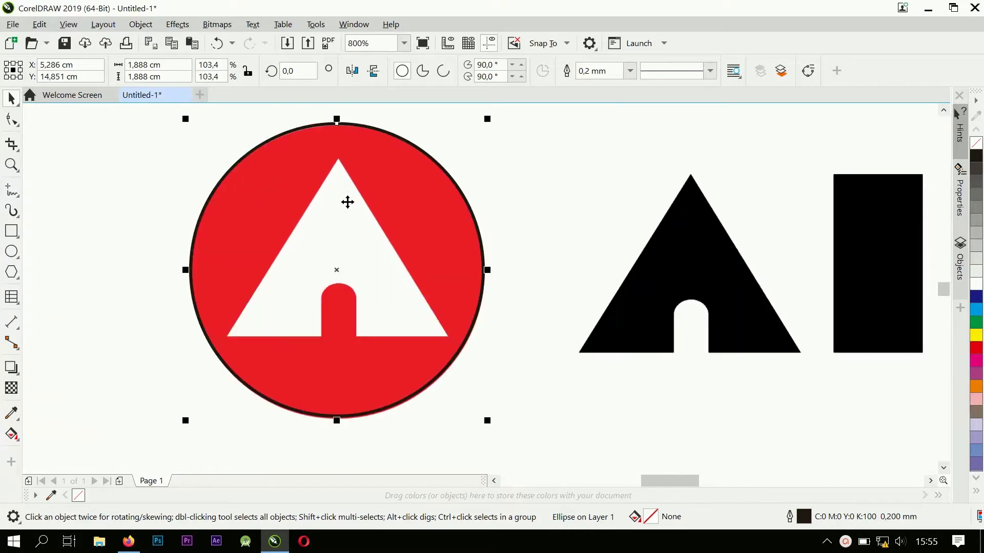
Step: Draw a rectangle about 1.432 × 1.161 cm around the white A in the red circle and convert it to curves
left_click(12, 231)
left_click_drag(448, 337, 226, 156)
left_click(11, 119)
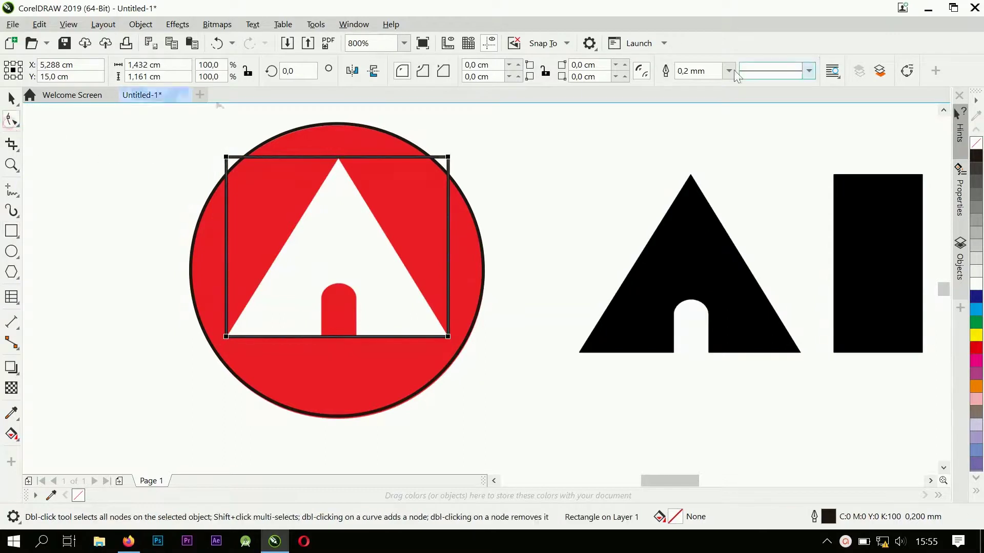
left_click(907, 71)
Step: Reshape the rectangle into a triangle by adding a node at the A's apex and removing both upper corner nodes
scroll(346, 153, "up", 2)
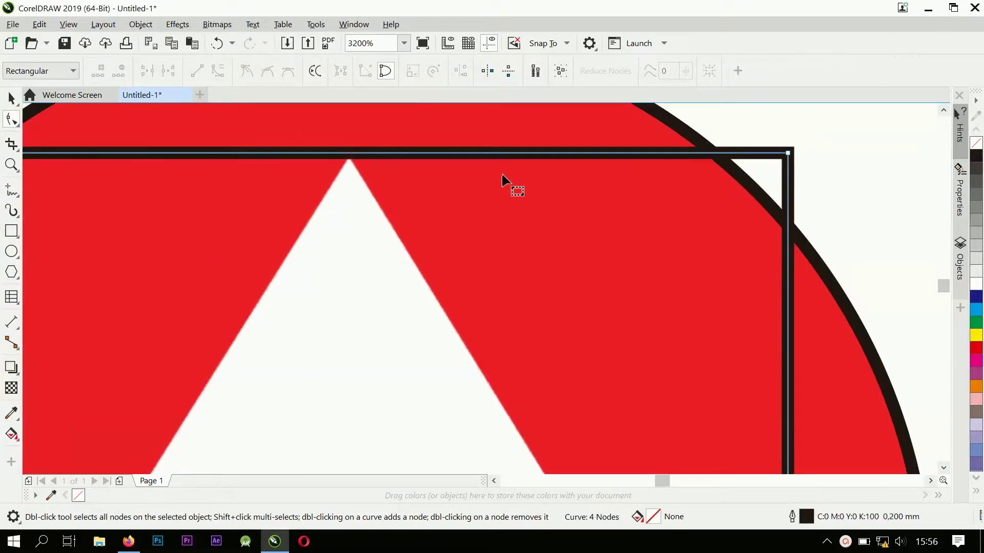
double_click(788, 153)
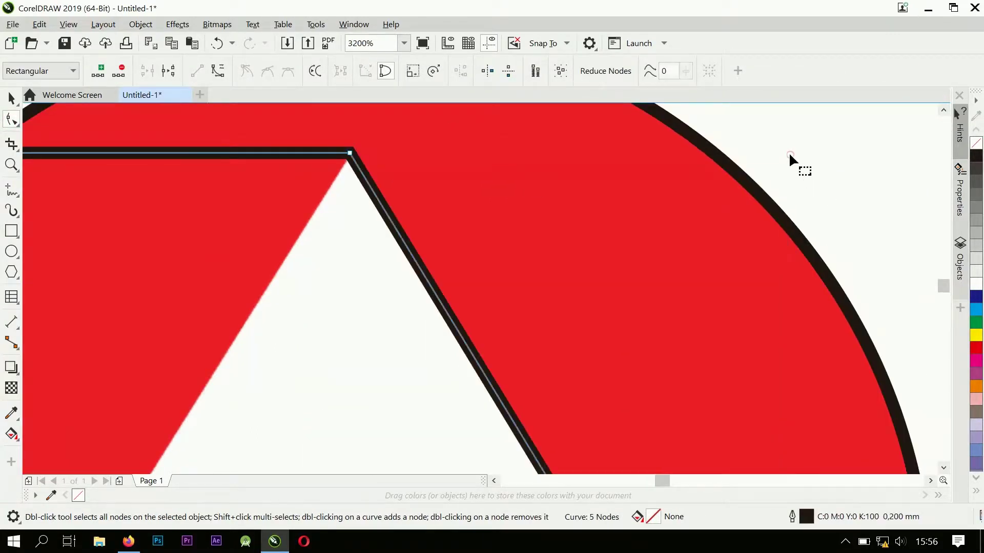
scroll(589, 245, "down", 2)
double_click(416, 223)
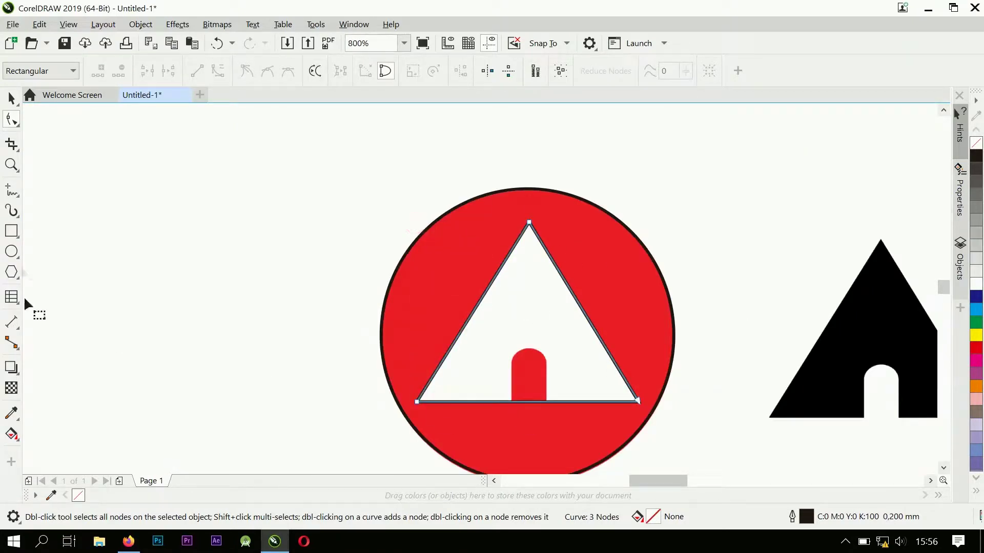
Step: Draw a rectangle over the A's door opening, fit it to the opening and fully round its corners
key("F6")
scroll(486, 357, "up", 1)
left_click_drag(503, 338, 418, 158)
key("space")
left_click_drag(506, 249, 499, 249)
left_click_drag(458, 157, 502, 228)
key("F10")
left_click(12, 97)
Step: Fill the triangle white and cut the rounded door shape out of it, removing the leftover door shape
left_click(549, 259)
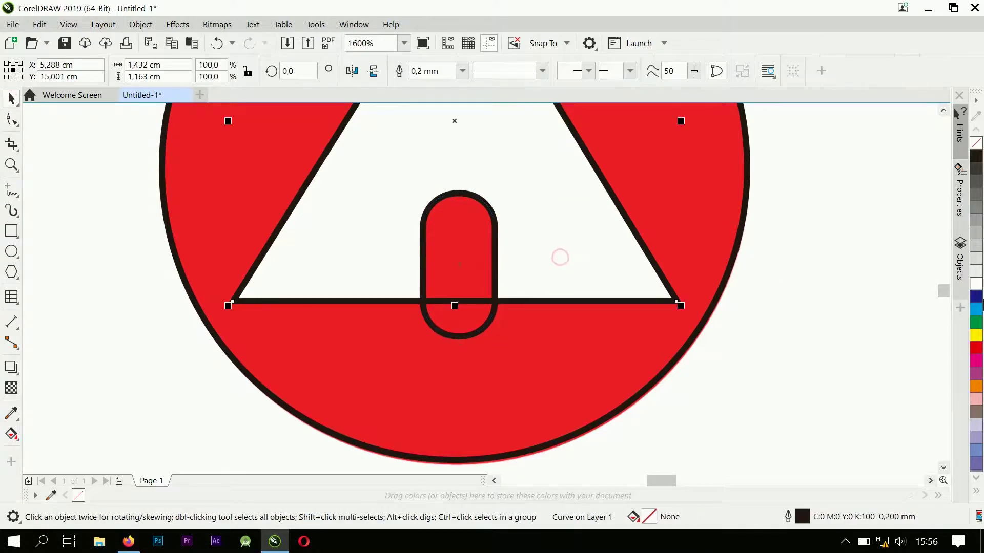
left_click(496, 285)
left_click(562, 270, "shift")
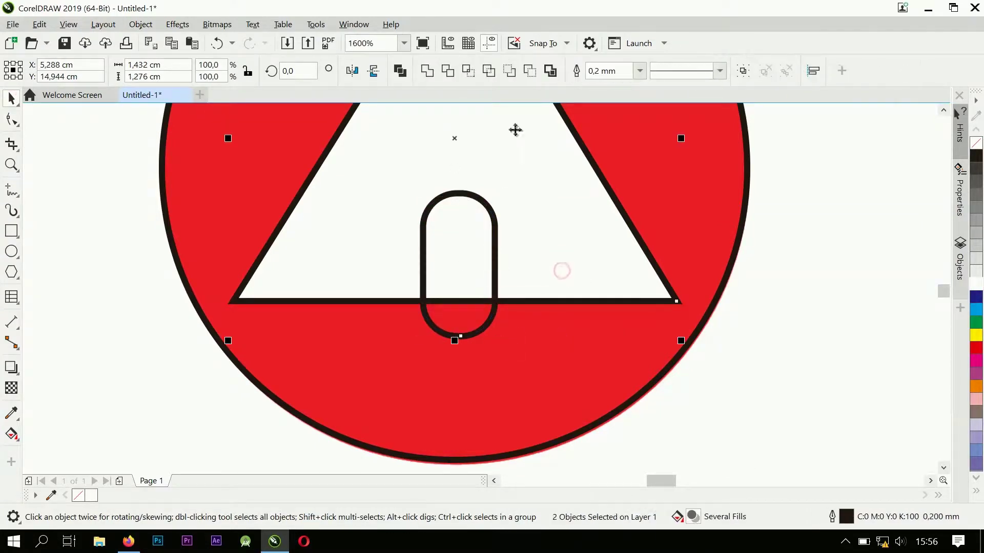
left_click(468, 71)
left_click(492, 321)
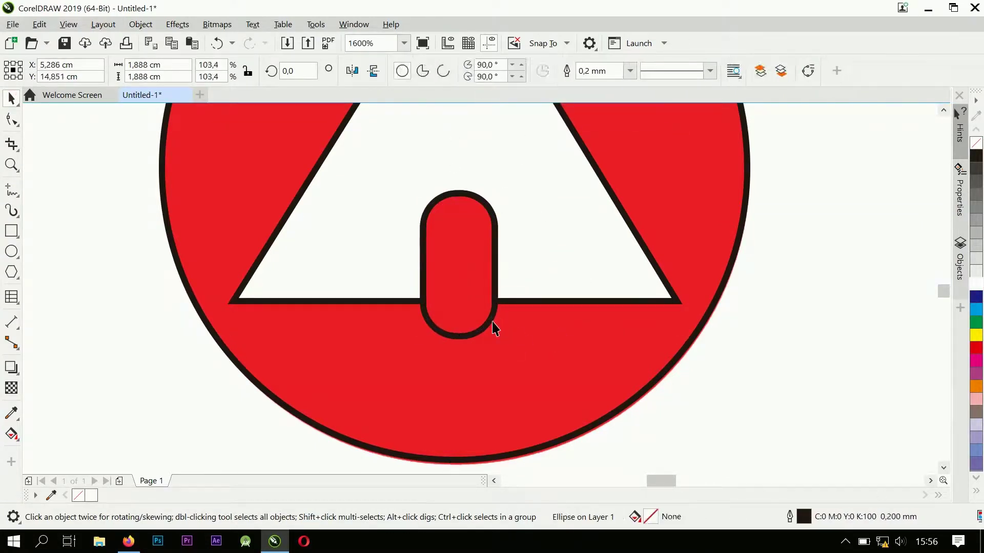
key("Delete")
Step: Copy the finished A shape onto the first letter of the AIRWALK wordmark and align it with that letter
scroll(491, 328, "down", 3)
scroll(590, 331, "up", 1)
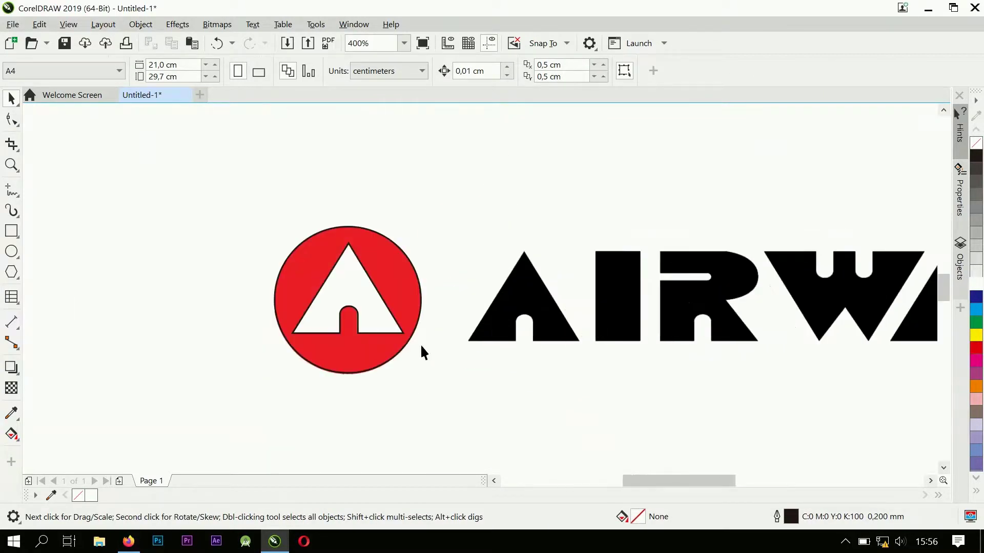
left_click(366, 310)
left_click_drag(366, 308, 501, 292)
scroll(359, 302, "down", 2)
scroll(327, 290, "up", 1)
scroll(326, 290, "down", 1)
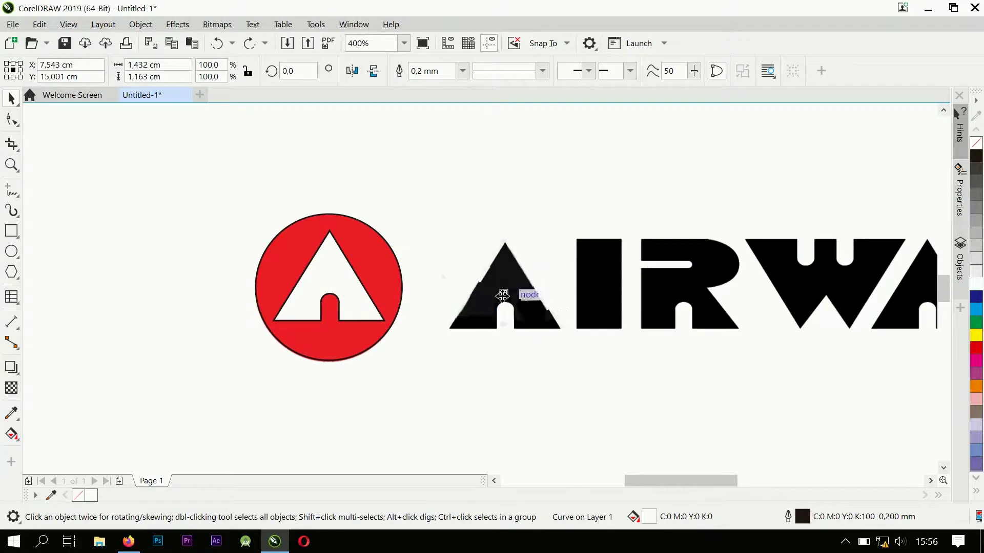
scroll(512, 294, "up", 4)
left_click_drag(533, 330, 521, 352)
scroll(527, 369, "up", 1)
scroll(527, 369, "down", 3)
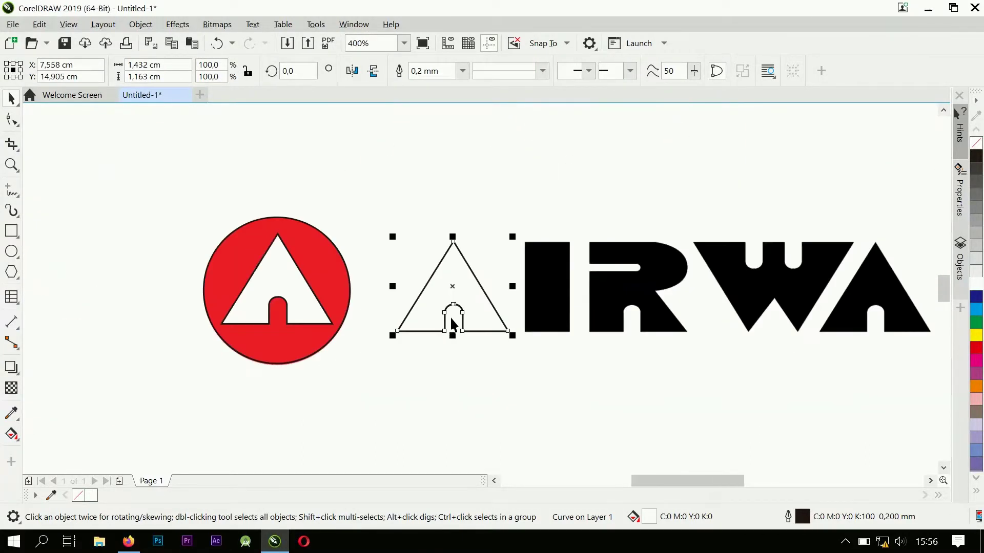
Step: Give the copied A shape a yellow outline and remove its fill
right_click(977, 335)
scroll(487, 312, "up", 1)
left_click(977, 143)
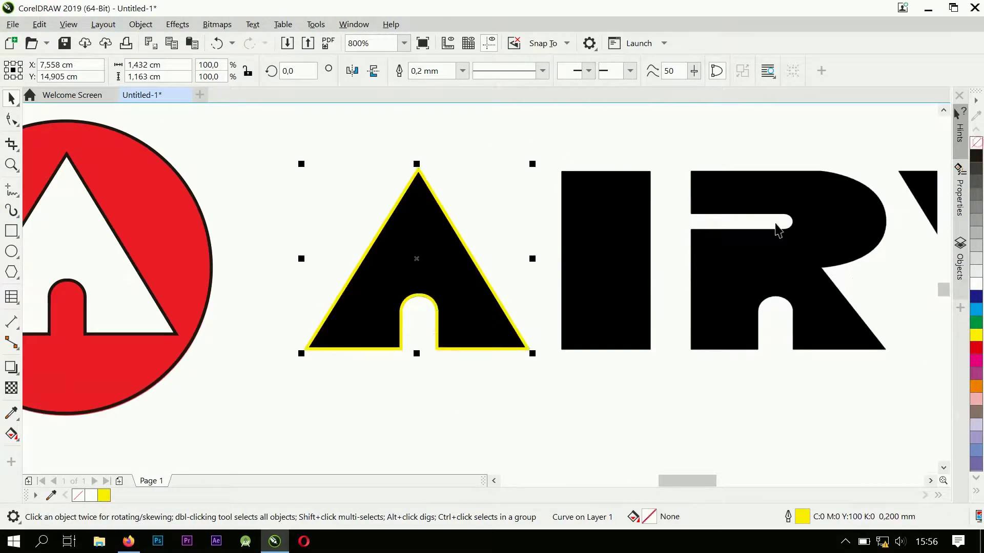
scroll(491, 293, "down", 1)
scroll(490, 293, "up", 1)
key("F6")
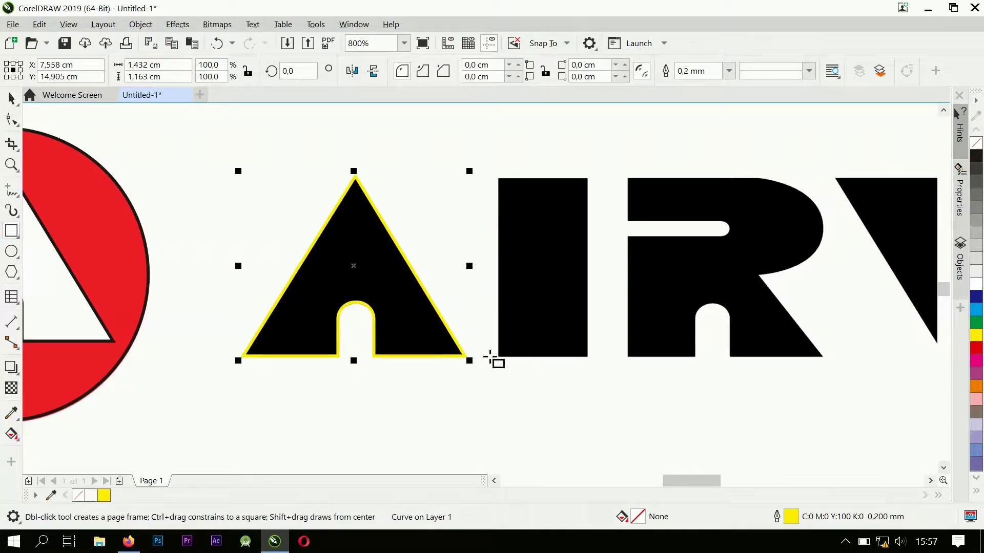
key("space")
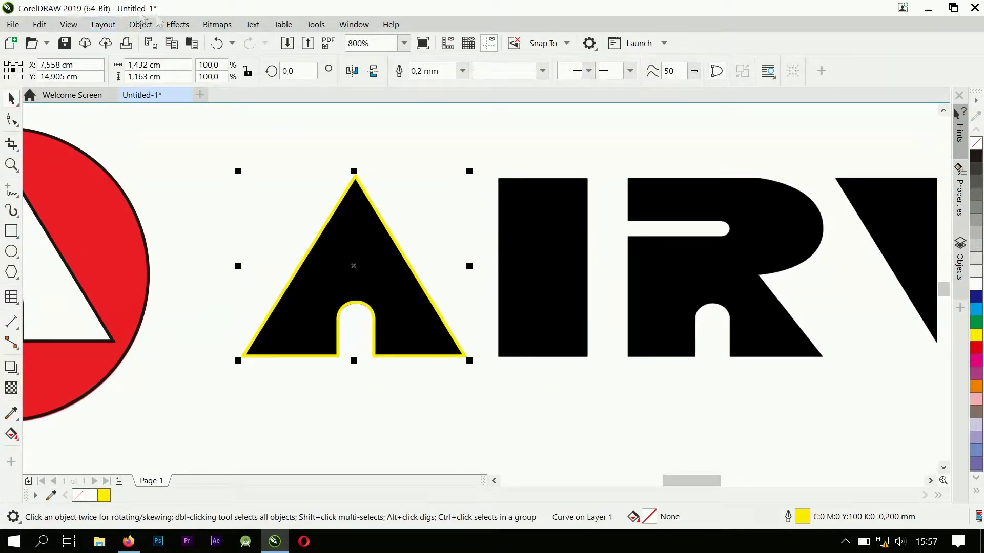
Step: Show the rulers and place a horizontal guideline along the letters' baseline at about Y 14.324 cm
left_click(68, 24)
left_click(88, 297)
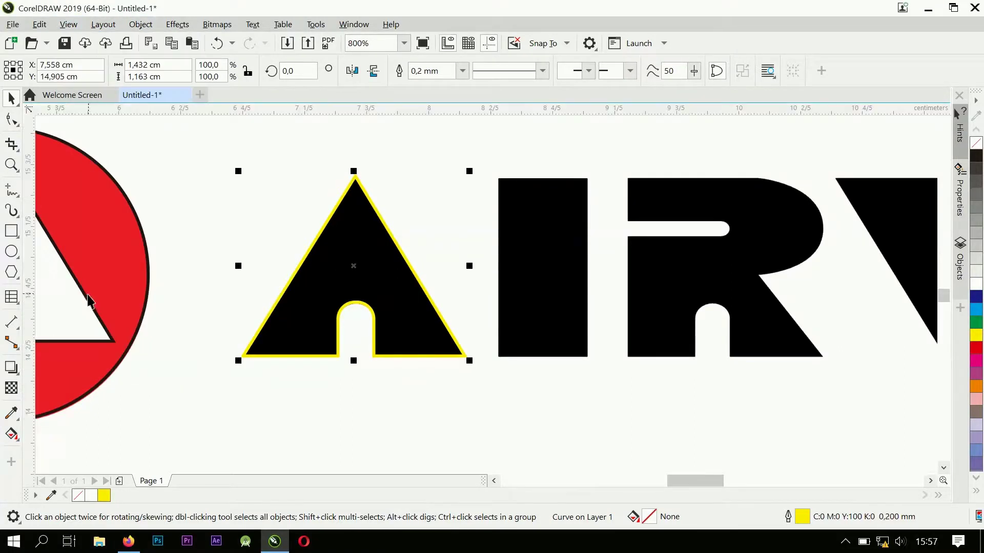
left_click_drag(417, 122, 415, 364)
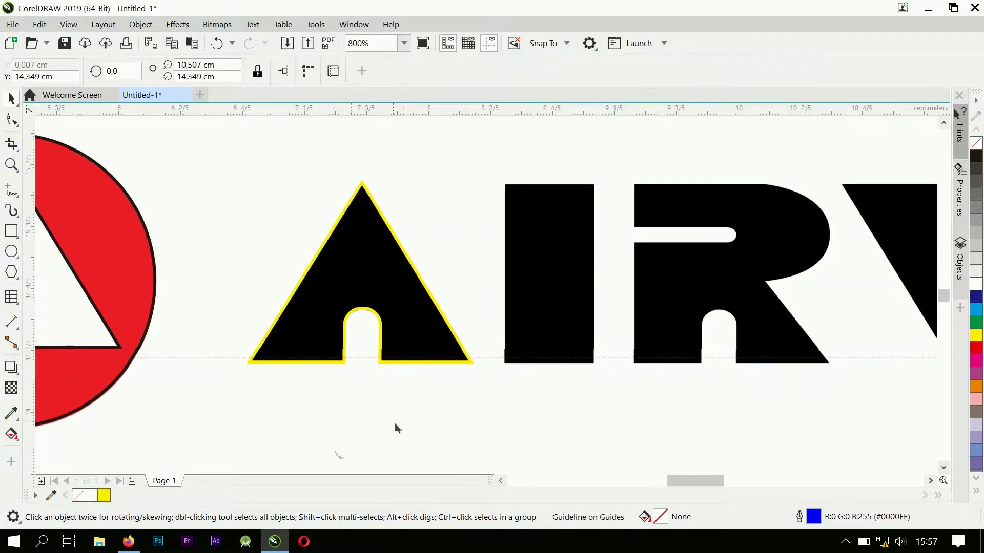
scroll(424, 395, "up", 2)
left_click_drag(623, 277, 622, 285)
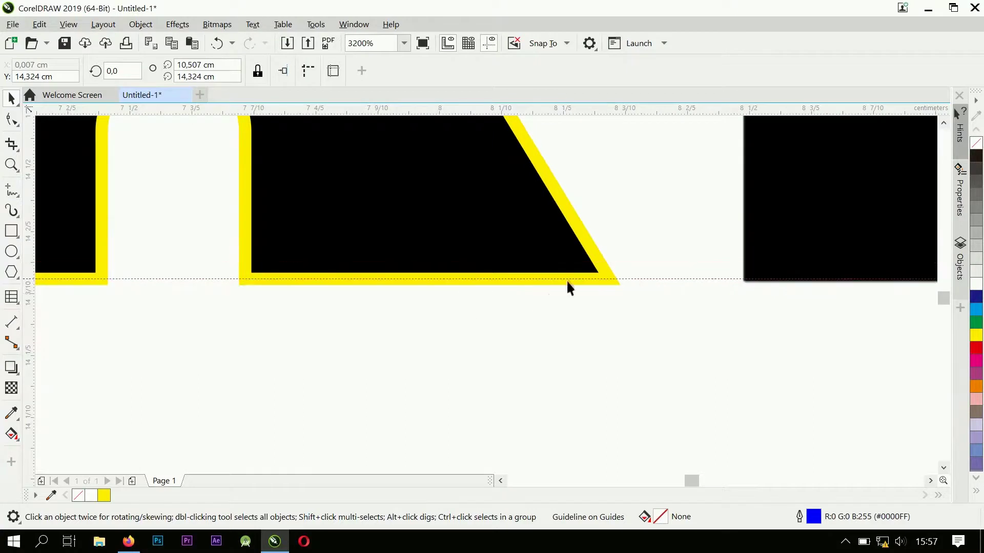
Step: Place a second horizontal guideline at the A's apex, at about Y 15.483 cm
scroll(570, 282, "down", 2)
left_click(12, 232)
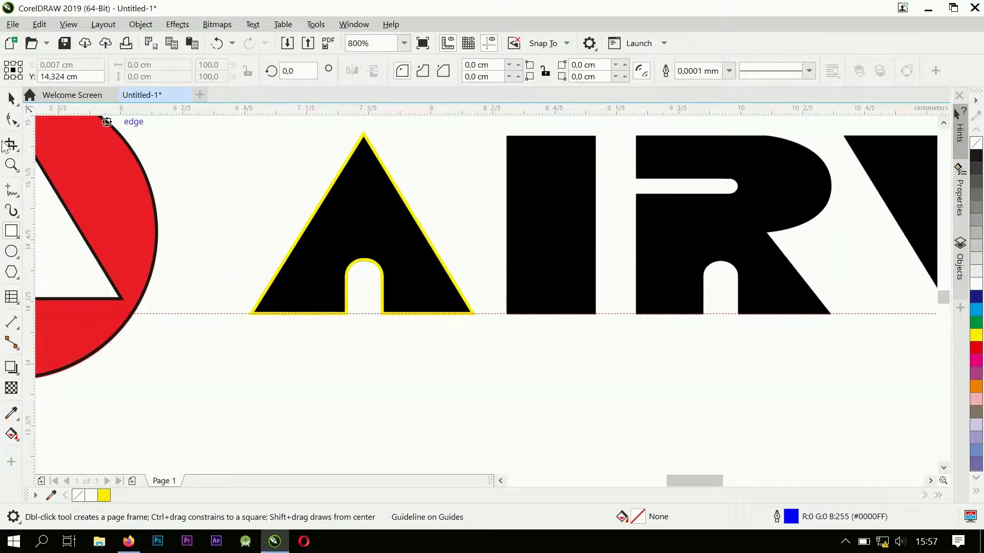
key("space")
left_click_drag(445, 133, 364, 136)
scroll(365, 141, "up", 6)
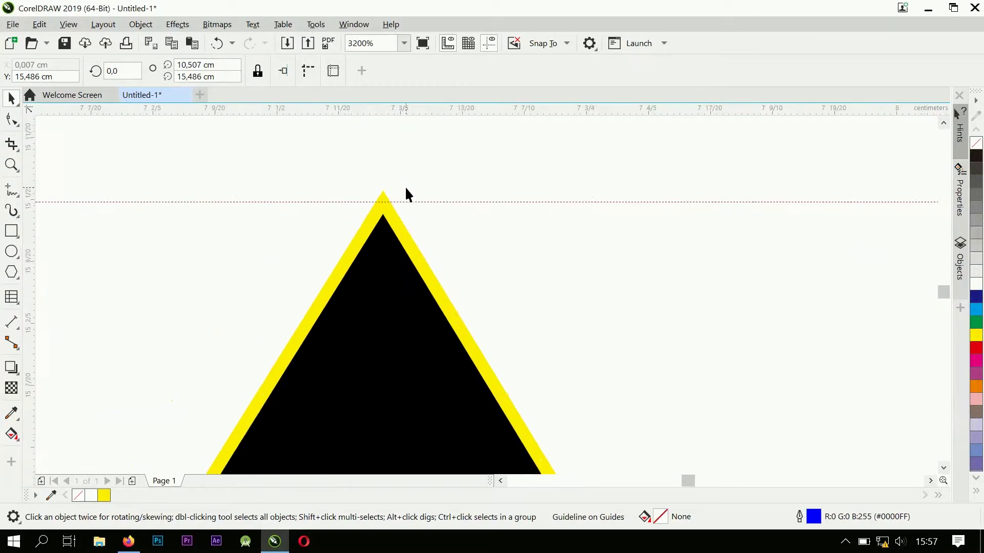
left_click_drag(311, 260, 313, 251)
scroll(353, 223, "down", 9)
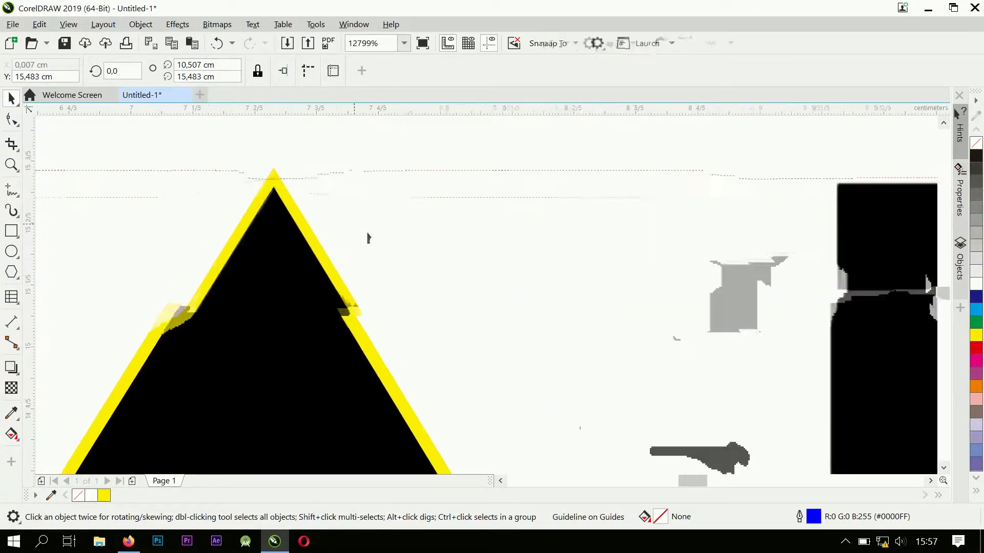
Step: Draw a rectangle about 0.585 × 1.115 cm over the letter I and give it a yellow outline
scroll(421, 242, "up", 3)
left_click(12, 231)
left_click_drag(367, 211, 459, 389)
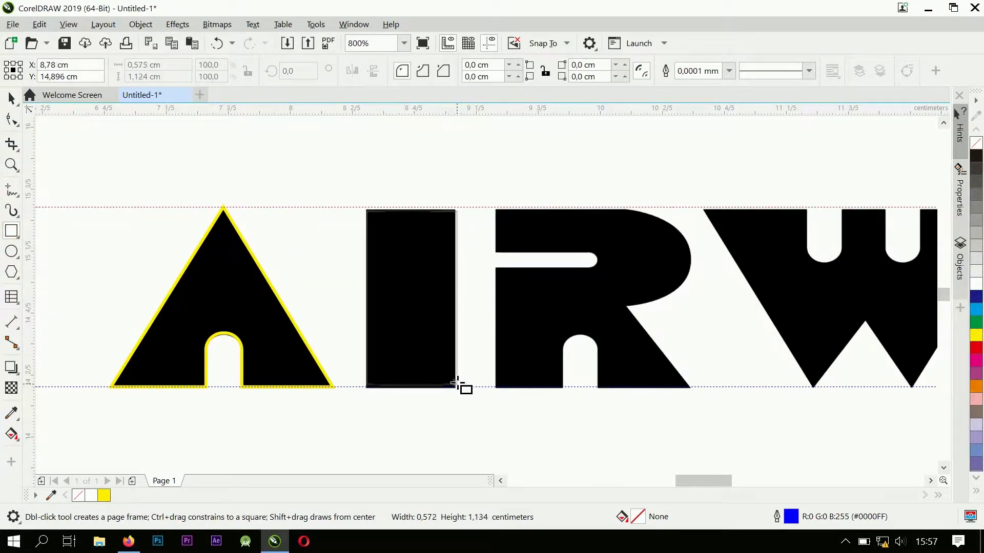
scroll(460, 389, "up", 2)
left_click(10, 98)
left_click(976, 336)
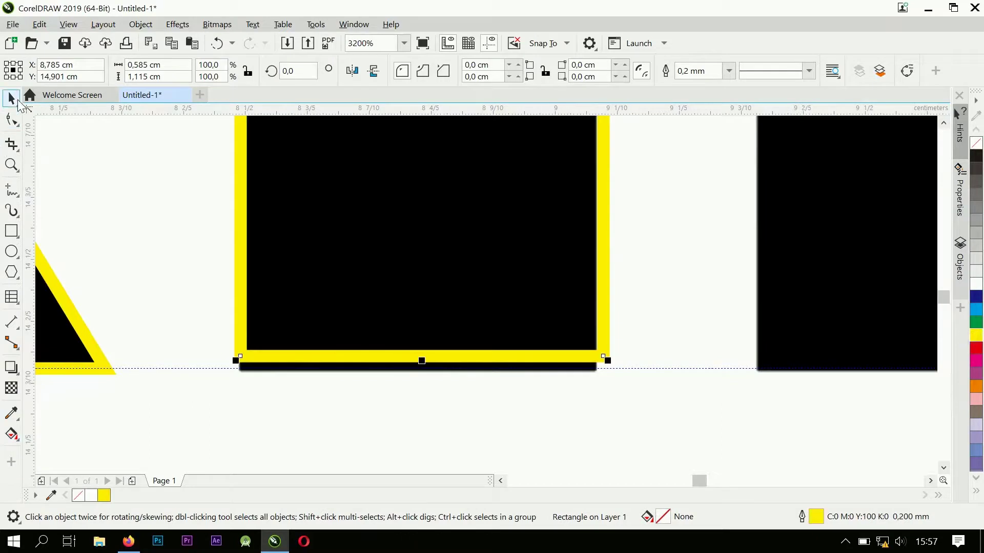
Step: Stretch the I's rectangle down and up to the two guidelines, to a height of about 1.15 cm
scroll(448, 351, "up", 1)
left_click_drag(448, 351, 445, 374)
scroll(451, 374, "down", 3)
scroll(459, 175, "up", 2)
left_click_drag(459, 191, 461, 170)
scroll(364, 224, "down", 2)
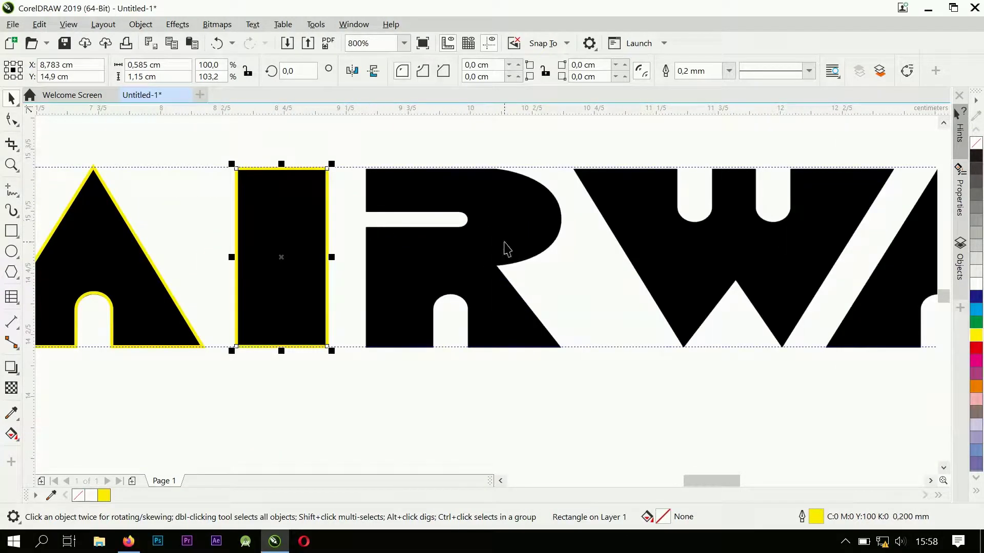
Step: Copy the I's rectangle onto the letter R and widen it to the R's full width, about 1.274 cm
left_click_drag(228, 250, 382, 232)
left_click_drag(458, 257, 563, 280)
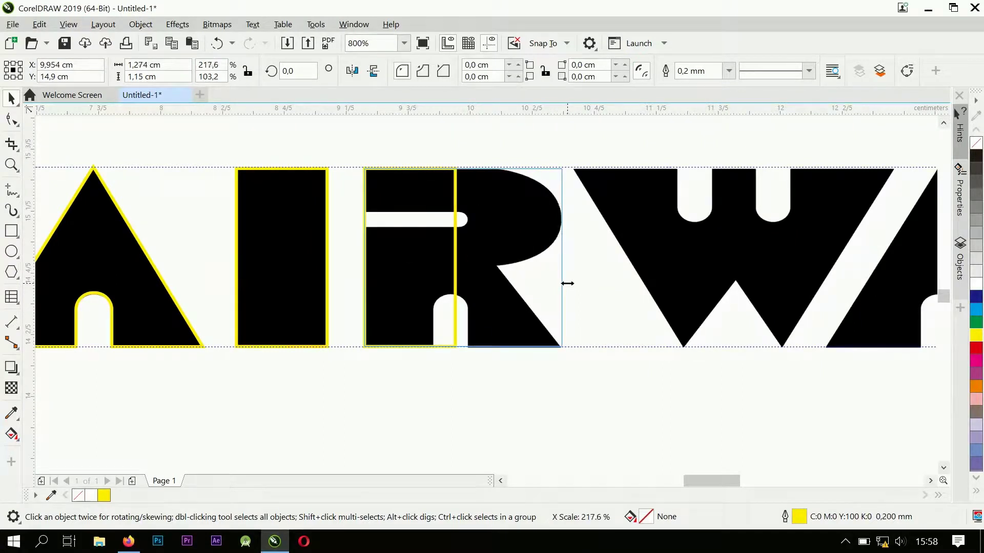
left_click_drag(568, 283, 568, 283)
Step: Delete the extra narrow rectangle over the R, keeping the wide one
left_click(409, 408)
left_click(452, 208)
left_click(455, 206)
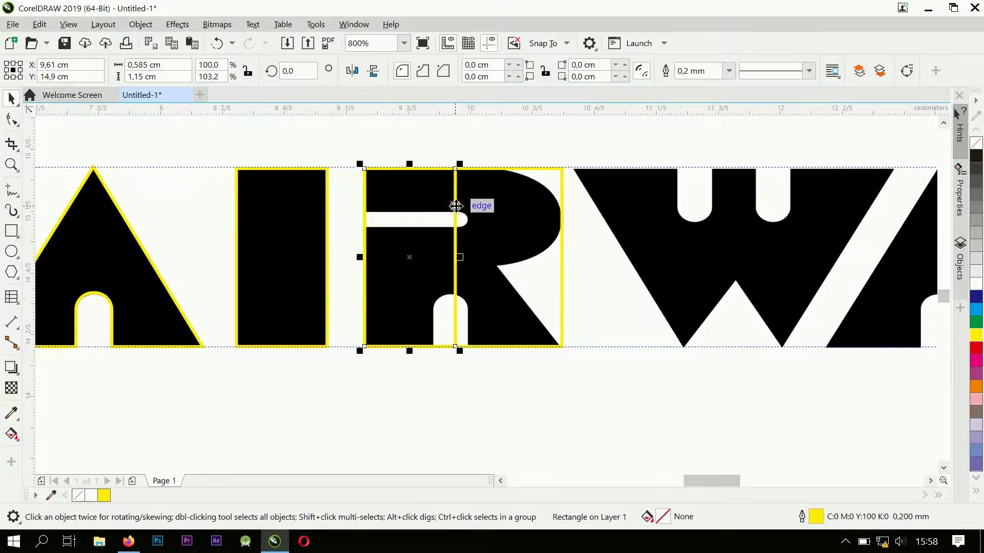
key("Print")
left_click_drag(387, 332, 411, 377)
left_click(393, 395)
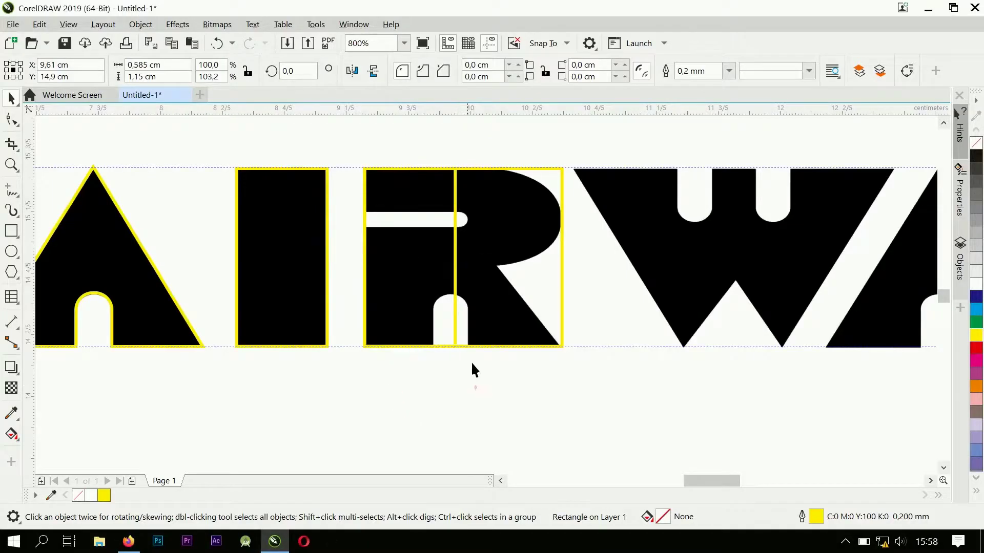
left_click(455, 279)
key("Delete")
Step: Convert the R's rectangle to curves and add a node on its top edge where the bowl begins to curve
left_click(499, 170)
left_click(12, 120)
key("ctrl+q")
scroll(526, 169, "up", 2)
double_click(478, 169)
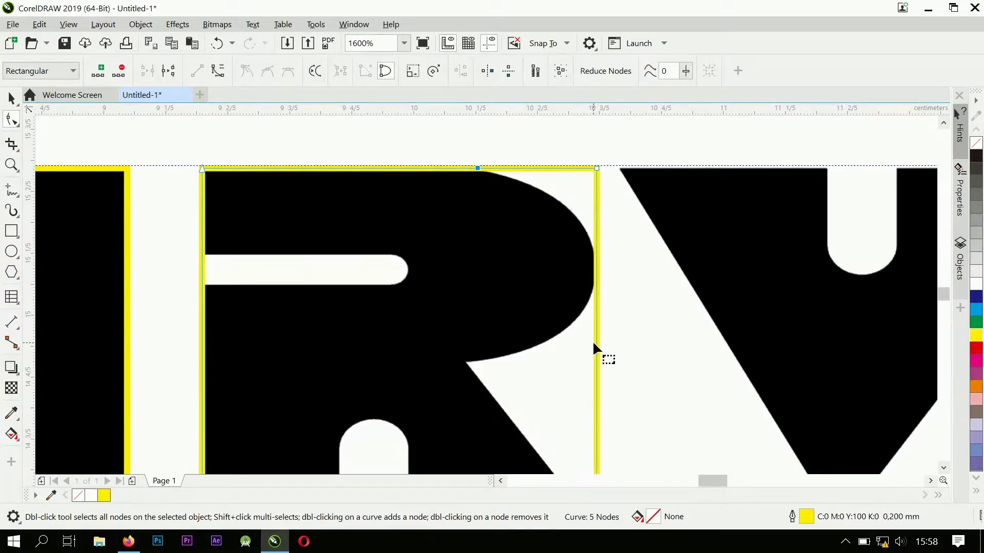
Step: Pull a new node from the R outline's right edge to the notch below the bowl and delete the upper-right corner node
left_click_drag(597, 352, 467, 363)
scroll(474, 359, "down", 2)
scroll(489, 397, "up", 2)
scroll(374, 395, "down", 2)
scroll(372, 343, "up", 1)
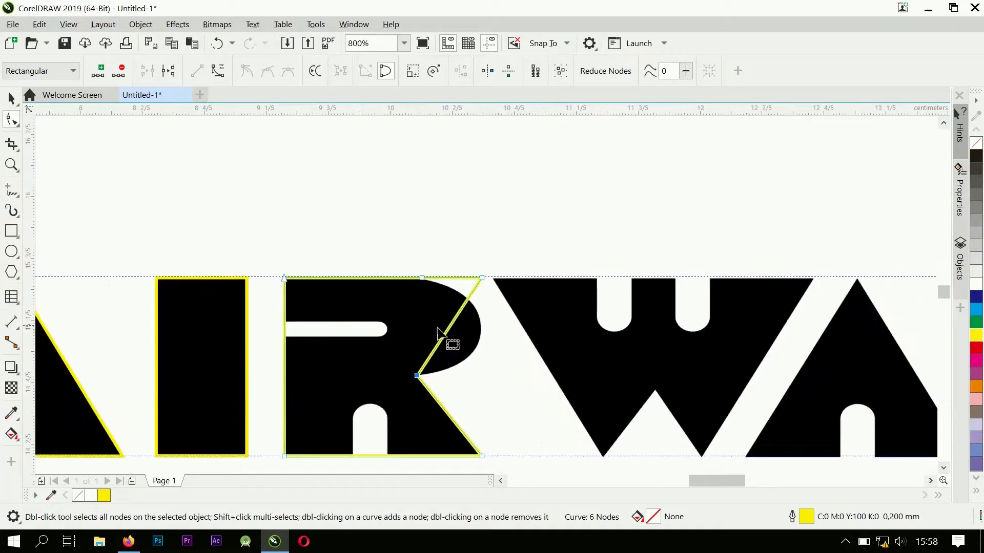
double_click(482, 278)
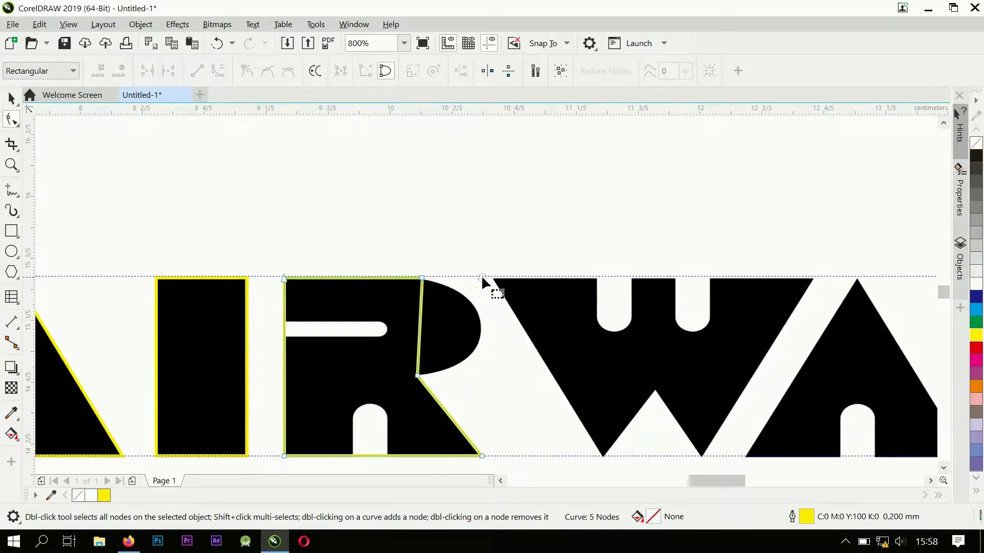
Step: Convert the straight segment at the R's bowl to a curve and adjust its handles to follow the bowl
right_click(424, 329)
left_click(468, 164)
left_click_drag(419, 330, 502, 296)
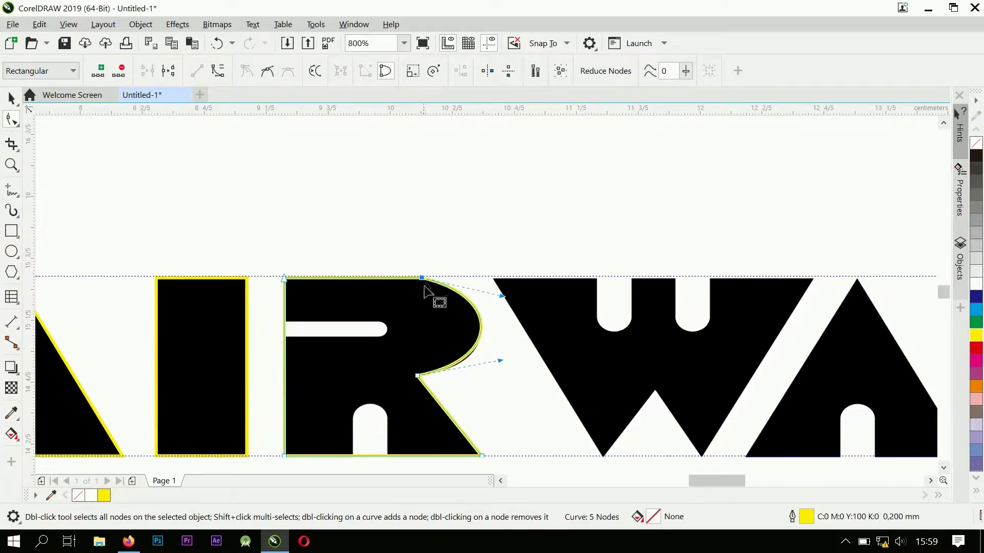
scroll(436, 302, "up", 2)
left_click_drag(570, 298, 546, 284)
left_click_drag(574, 439, 604, 443)
scroll(411, 297, "down", 4)
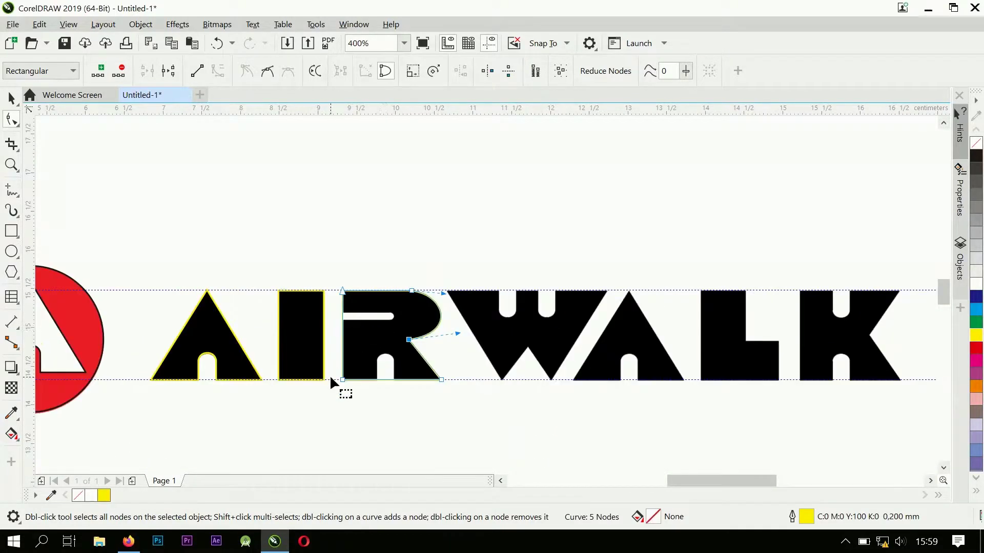
Step: Draw a yellow-outlined rectangle over the R's lower opening and size it to about 0.232 × 0.443 cm
scroll(334, 384, "up", 2)
left_click(11, 98)
key("F6")
left_click_drag(452, 403, 417, 317)
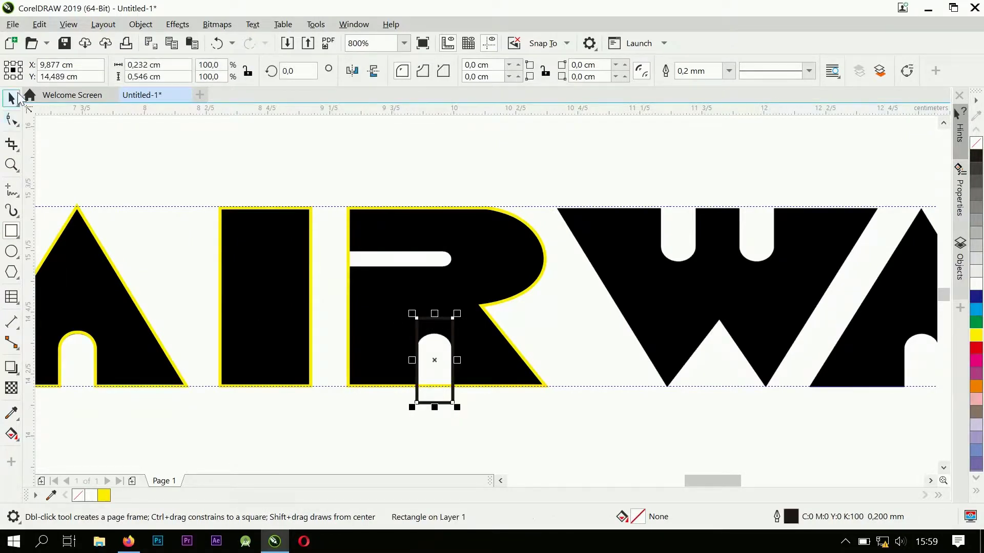
left_click(16, 95)
scroll(438, 348, "up", 1)
right_click(975, 336)
left_click_drag(430, 285, 431, 317)
Step: Round the corners of the R's opening rectangle to a radius of about 0.103 cm
key("F10")
scroll(408, 323, "down", 4)
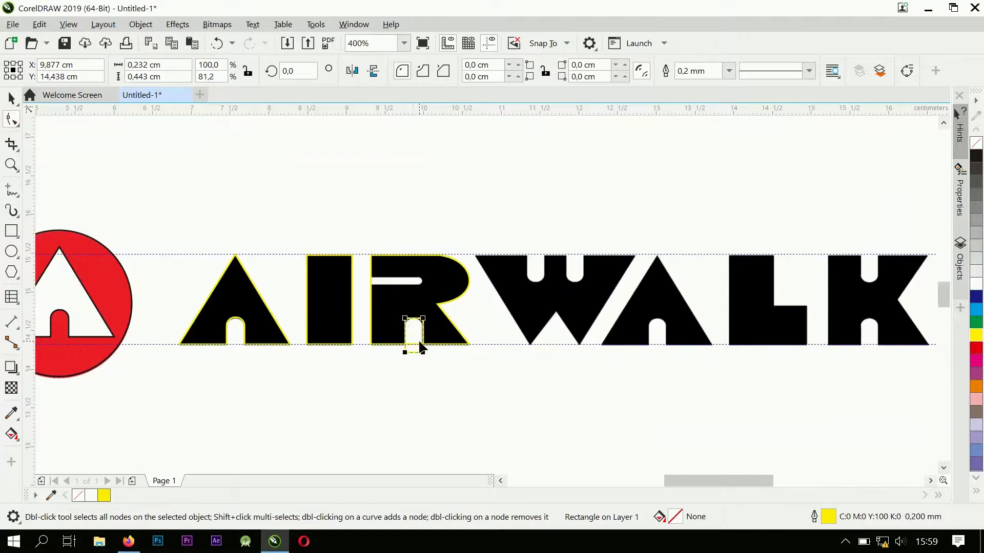
scroll(420, 347, "up", 4)
left_click_drag(424, 276, 433, 310)
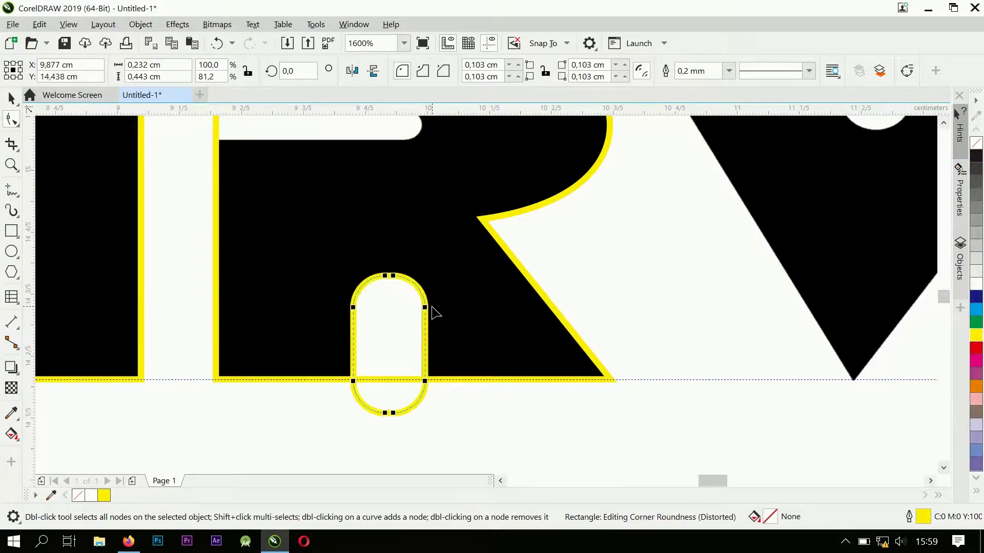
Step: Fill the traced R shape with dark blue
left_click(11, 98)
left_click(511, 343, "shift")
left_click(659, 436)
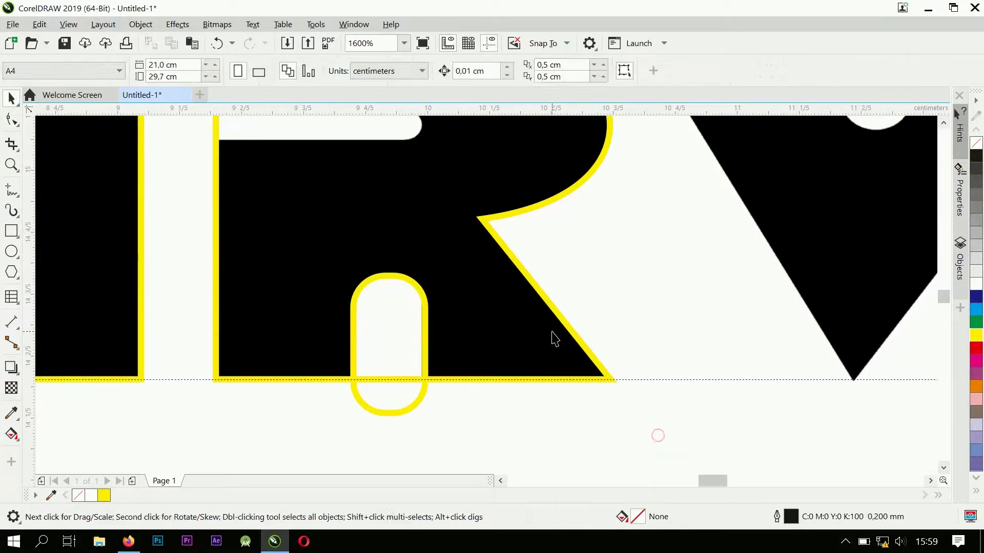
left_click(552, 332)
left_click(976, 284)
left_click(976, 296)
Step: Cut the rounded opening shape out of the blue R shape
left_click(425, 390)
left_click(505, 323, "shift")
left_click(488, 72)
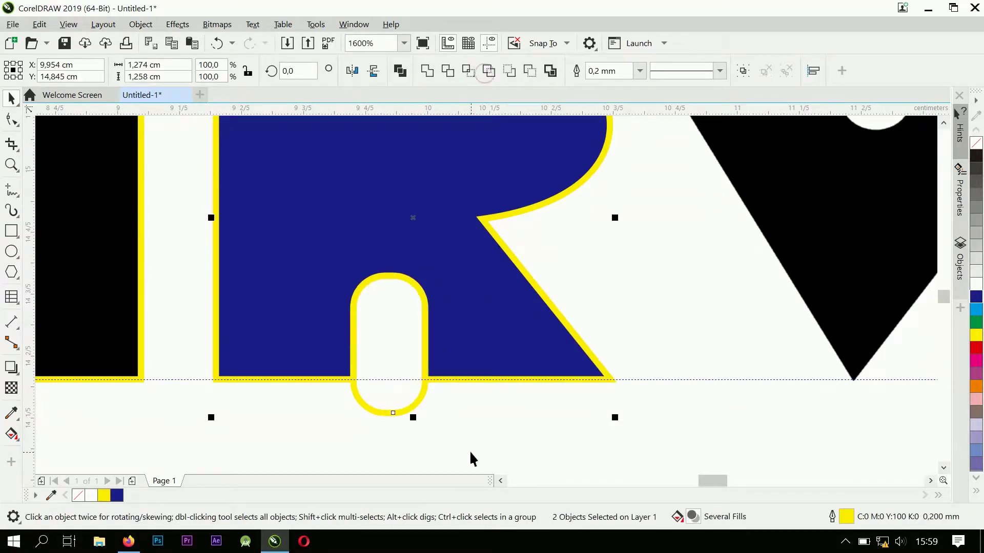
Step: Move the rounded opening rectangle from the R to the K's lower opening and remove the R's blue fill
left_click(424, 395)
scroll(396, 362, "down", 4)
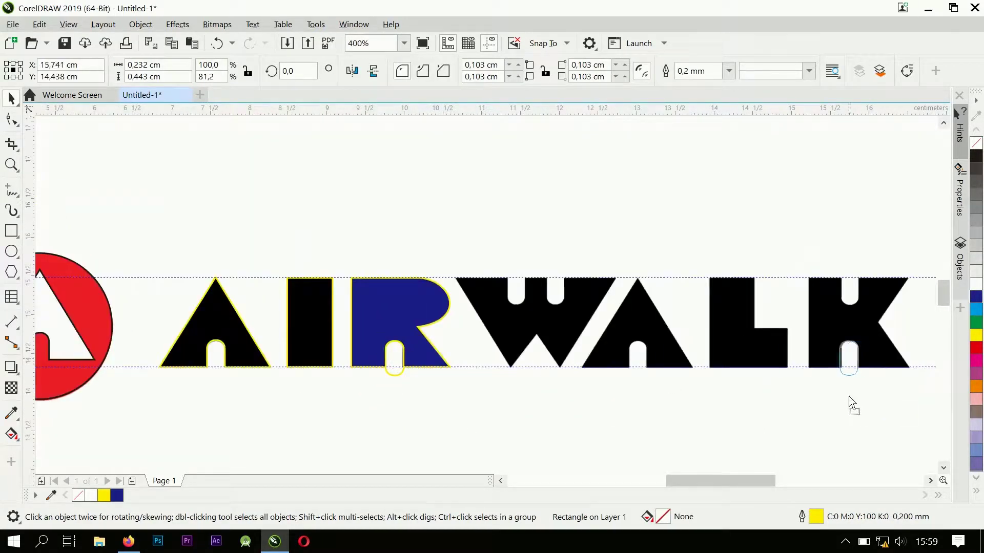
left_click(845, 403)
left_click(375, 329)
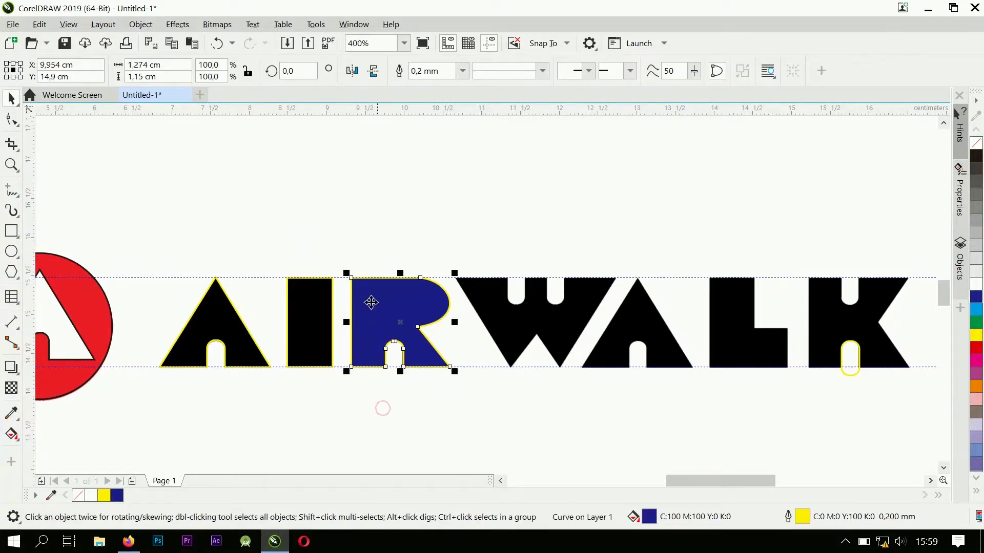
left_click(976, 153)
Step: Draw a narrow rectangle about 0.761 × 0.091 cm over the horizontal slot in the R
scroll(347, 319, "up", 4)
key("F6")
left_click_drag(307, 255, 543, 282)
Step: Round the slot rectangle's corners to a radius of about 0.045 cm and give it a yellow outline
left_click(11, 118)
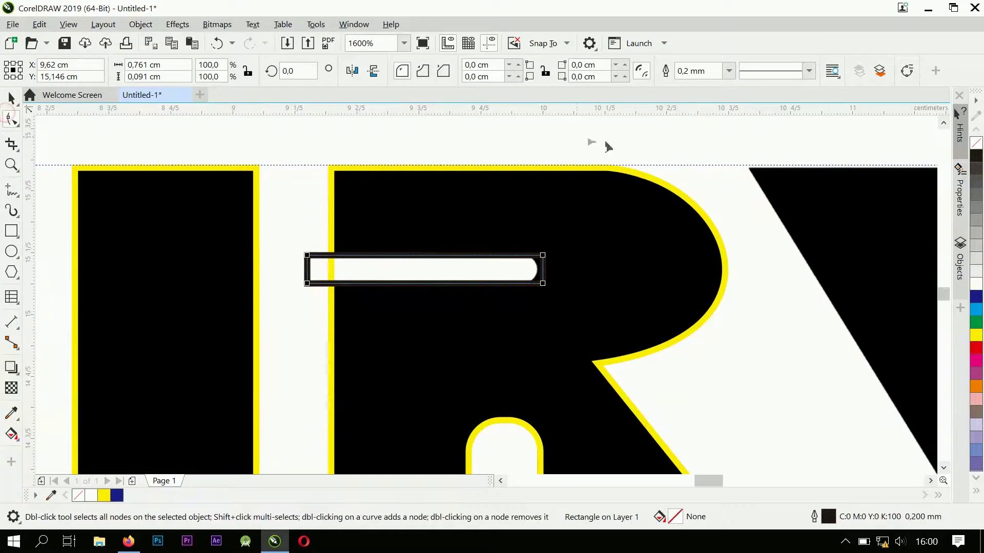
scroll(538, 264, "up", 3)
left_click_drag(577, 202, 579, 349)
scroll(534, 302, "down", 2)
scroll(539, 305, "down", 3)
key("space")
right_click(976, 334)
Step: Try to cut the slot outline out of the unfilled R
scroll(538, 297, "up", 1)
scroll(536, 302, "down", 3)
scroll(530, 308, "down", 1)
left_click(554, 303, "shift")
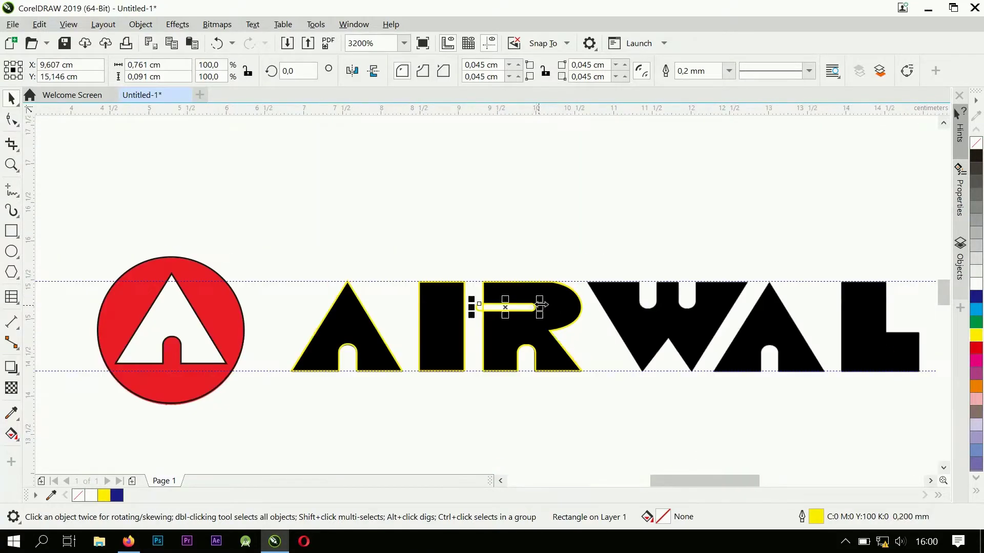
left_click(470, 71)
left_click(500, 179)
left_click(482, 303)
scroll(482, 298, "up", 3)
left_click(490, 325)
scroll(549, 277, "down", 1)
left_click(549, 276)
left_click(586, 311, "shift")
left_click(622, 177)
key("ctrl+z")
left_click(633, 170)
left_click(645, 290)
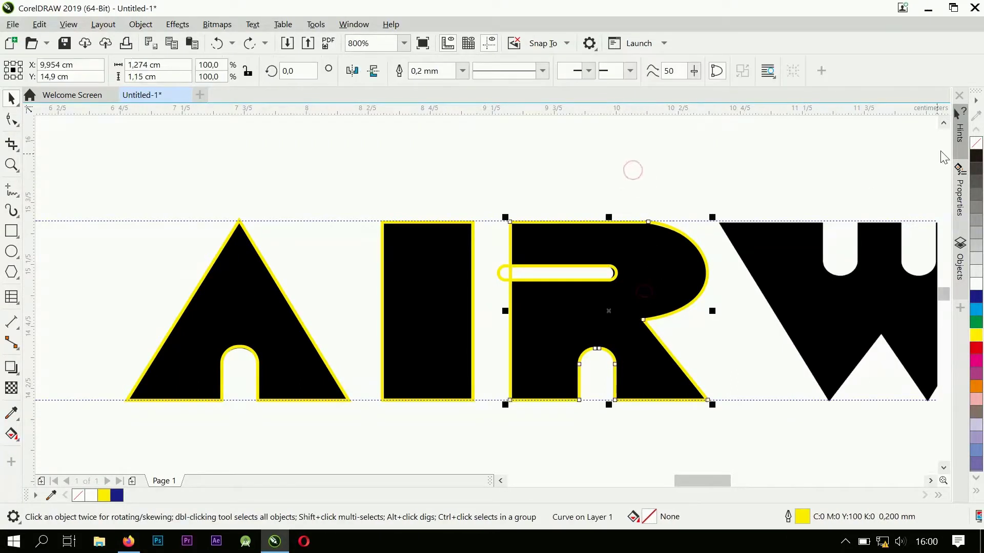
left_click(748, 139)
Step: Nudge the rounded slot outline slightly left so that it matches the slot in the reference R
scroll(616, 266, "up", 2)
left_click(615, 293)
left_click_drag(614, 293, 605, 292)
scroll(605, 292, "down", 2)
Step: Fill the traced R shape with light grey
left_click(654, 281)
left_click(976, 270)
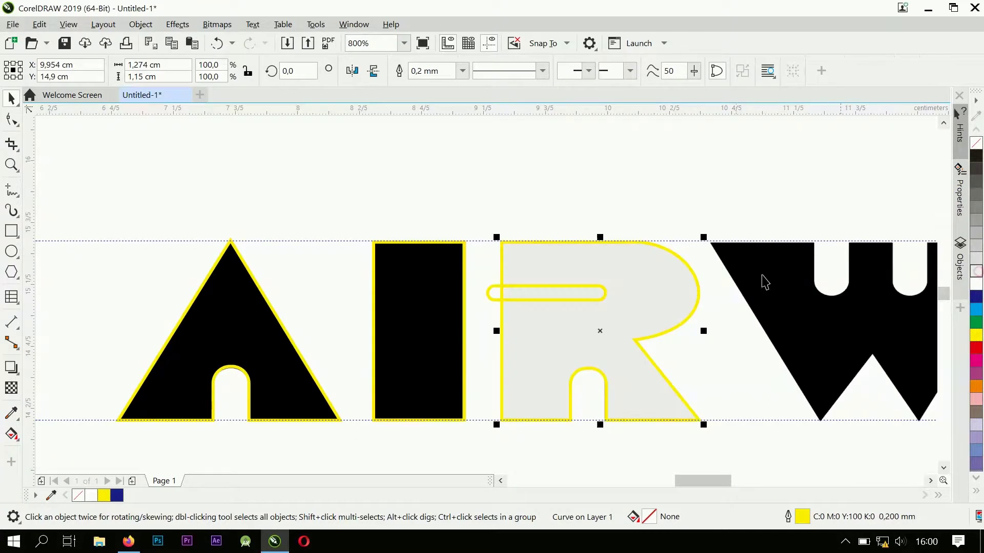
left_click(599, 190)
Step: Cut the slot out of the grey R with Simplify and delete the leftover slot outline
left_click(578, 294)
left_click(622, 264, "shift")
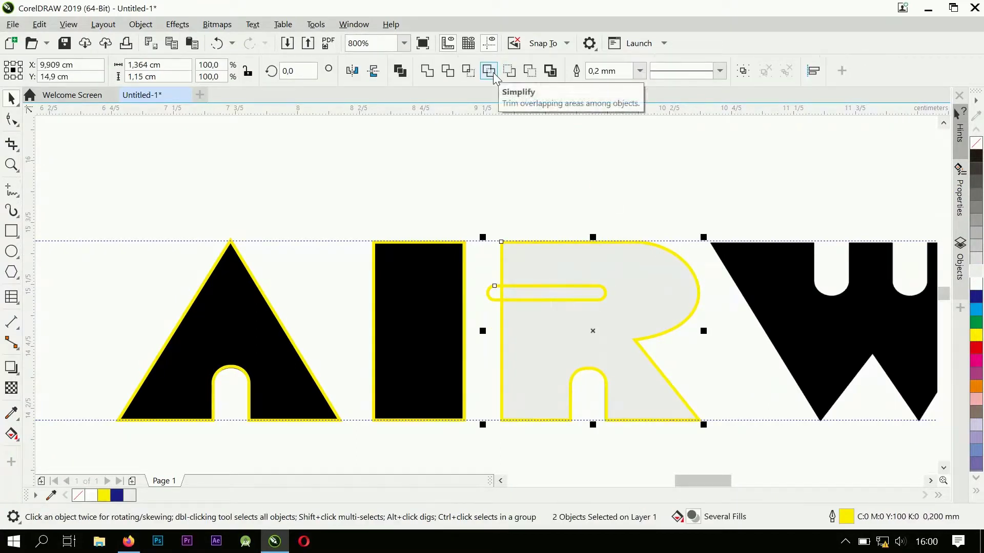
left_click(489, 71)
left_click(552, 292)
key("Delete")
scroll(598, 352, "down", 2)
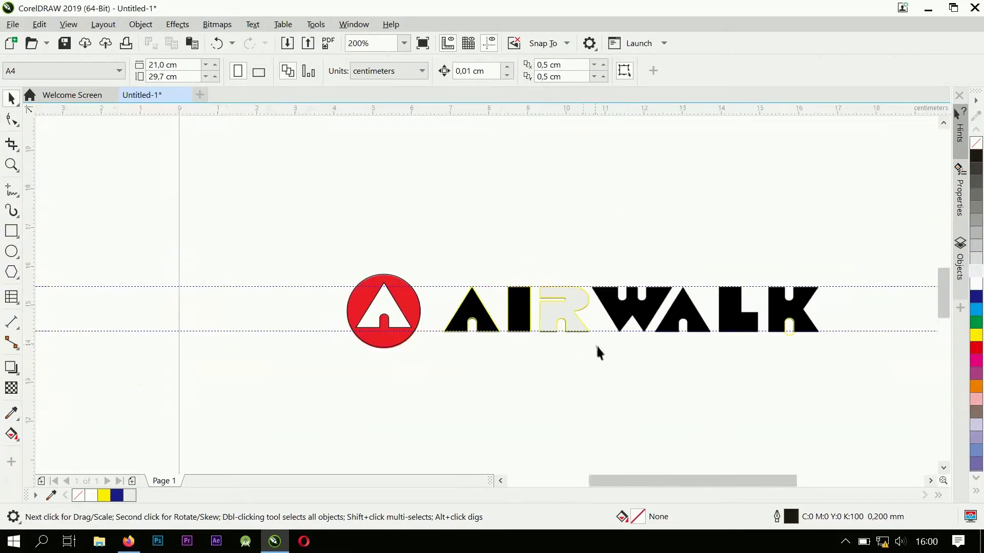
scroll(534, 322, "up", 1)
left_click(533, 319)
left_click(632, 402)
scroll(676, 292, "up", 1)
scroll(676, 292, "down", 2)
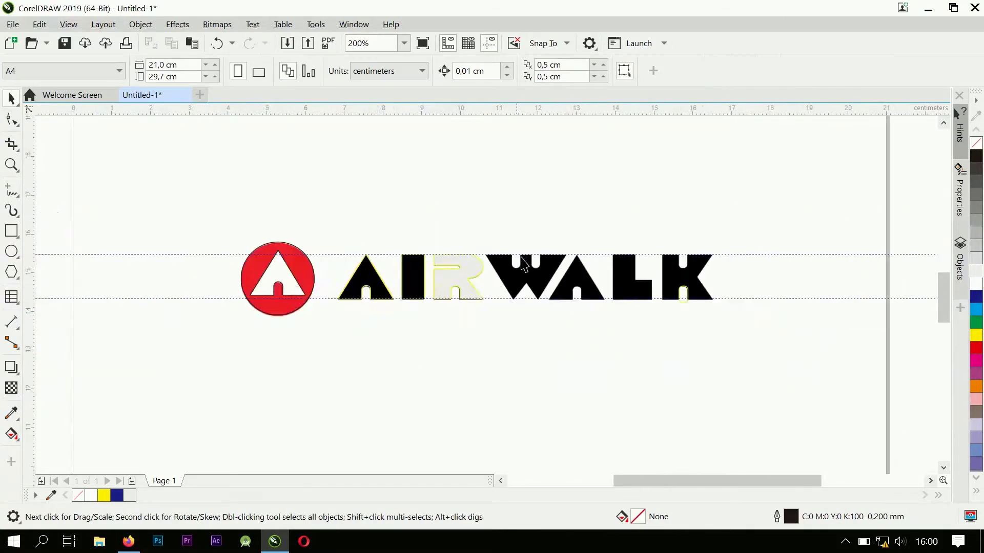
Step: Place copies of the K's rounded opening outline over the K's upper notch and the W's two upper notches
scroll(834, 328, "up", 1)
left_click(834, 329)
left_click_drag(819, 262, 393, 265)
scroll(844, 266, "up", 2)
scroll(841, 268, "down", 2)
scroll(544, 260, "up", 2)
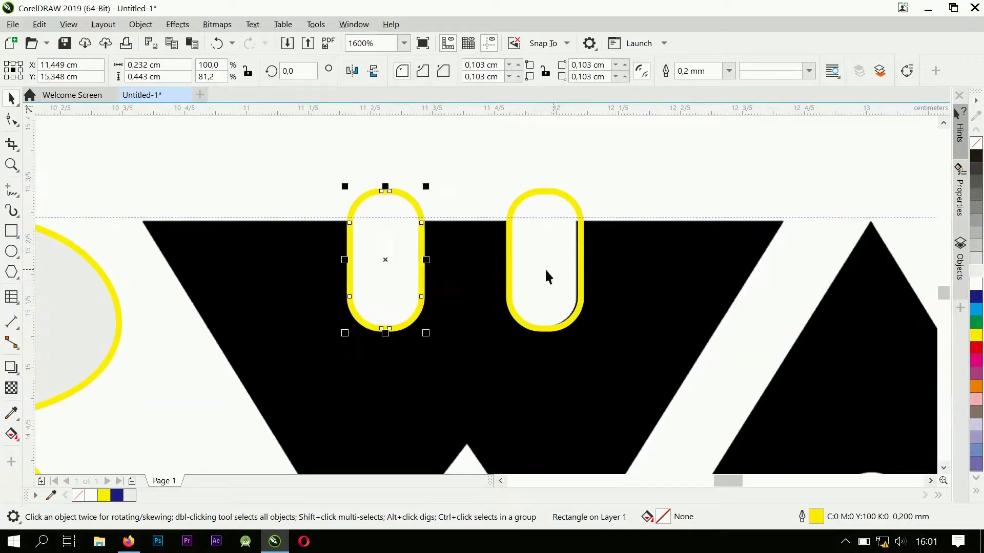
scroll(579, 259, "up", 2)
scroll(580, 236, "down", 4)
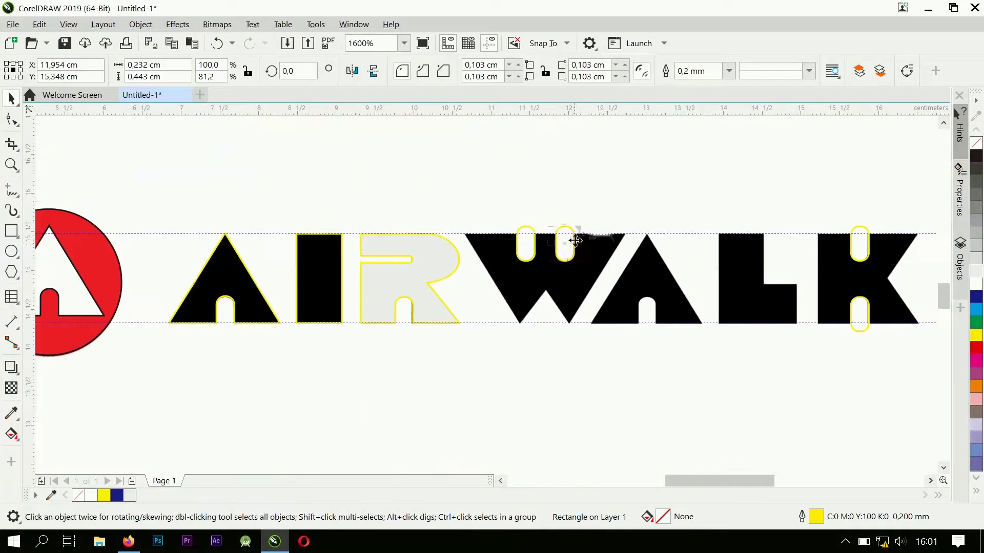
left_click(600, 202)
Step: Copy the I's rectangle onto the W and resize it to about 0.637 × 1.15 cm between the W's lower points
key("F6")
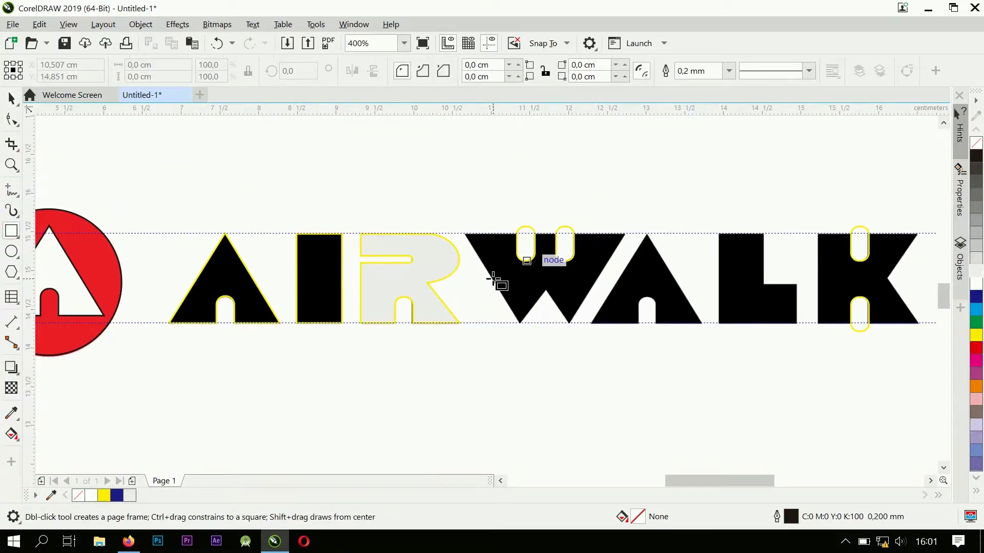
left_click(11, 98)
left_click_drag(310, 275, 533, 276)
right_click(533, 275)
scroll(581, 313, "up", 2)
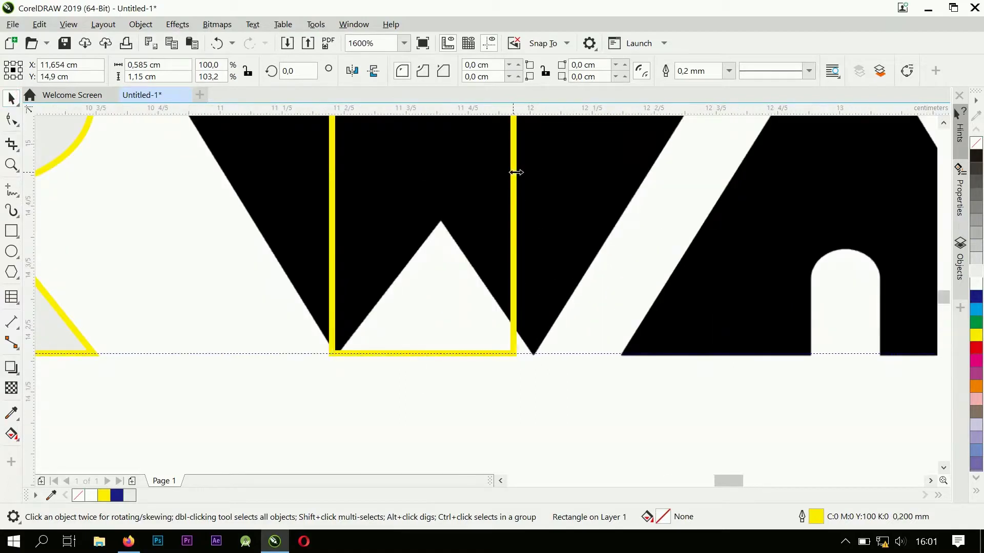
left_click_drag(513, 173, 535, 174)
left_click_drag(332, 176, 337, 176)
scroll(427, 238, "down", 2)
Step: Convert the W's rectangle to curves and move its two upper corner nodes out to the W's upper corners
scroll(470, 203, "up", 2)
key("F10")
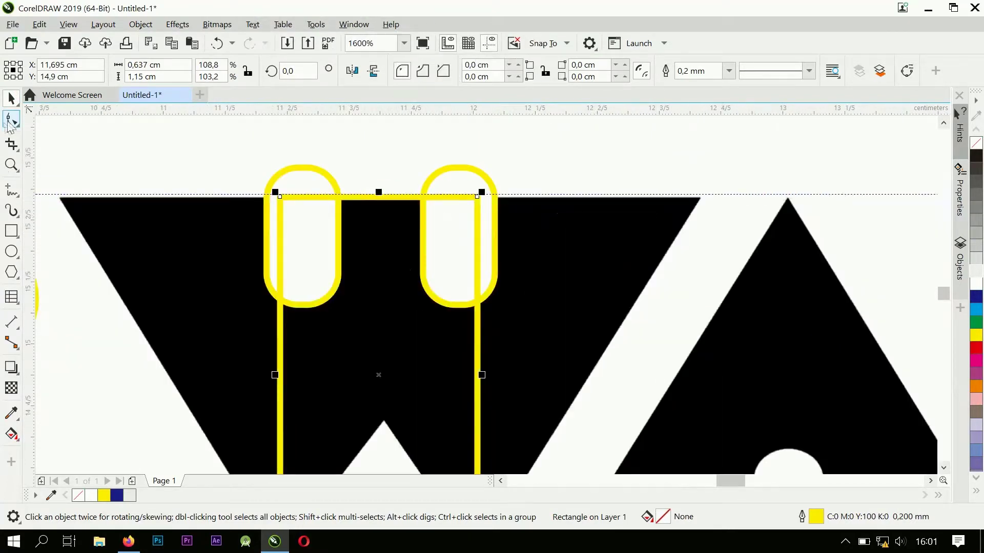
key("ctrl+q")
left_click_drag(477, 196, 700, 196)
left_click_drag(281, 194, 61, 198)
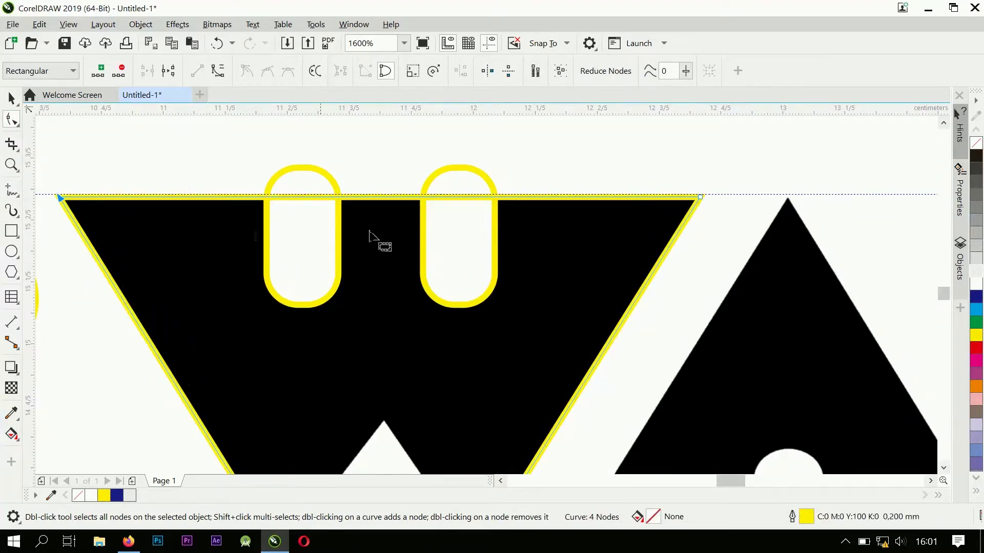
Step: Add a node on the W outline's lower edge and move it up to the peak of the lower notch
scroll(413, 318, "down", 2)
scroll(427, 344, "up", 2)
double_click(427, 343)
left_click_drag(423, 342, 433, 211)
scroll(433, 212, "down", 2)
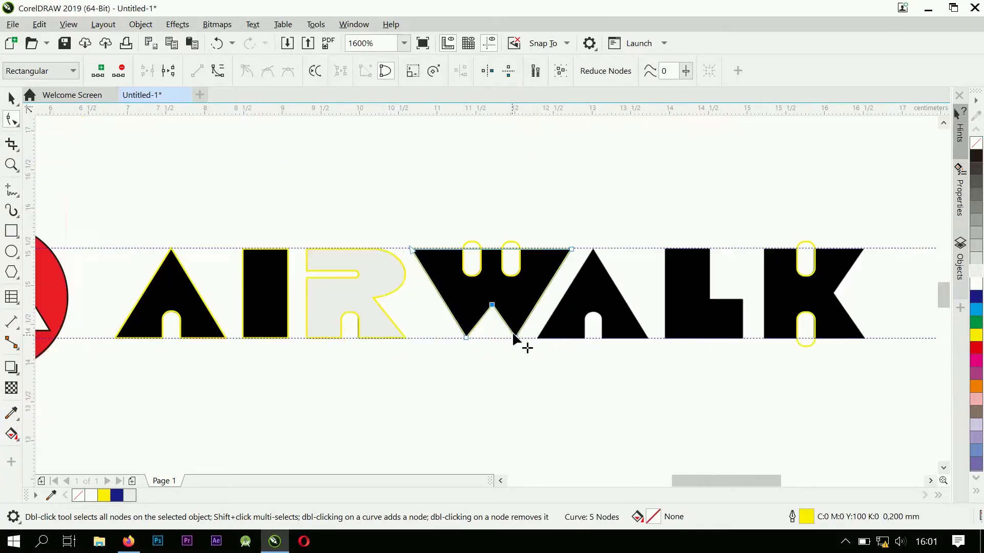
Step: Fill the traced W shape with light grey
left_click(11, 98)
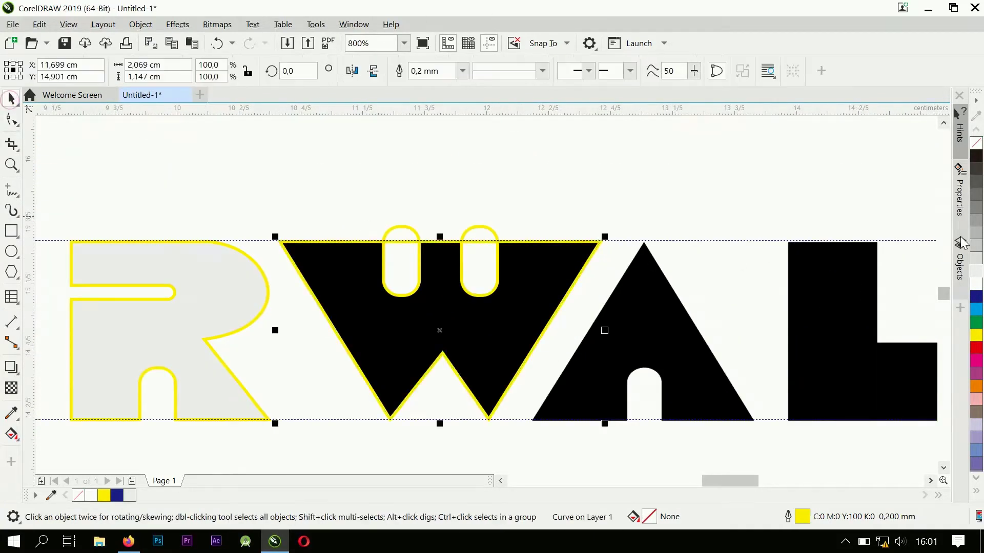
left_click(519, 362)
left_click(975, 273)
left_click(566, 145)
Step: Weld the two rounded notch outlines on the W into one object
left_click(489, 231)
left_click(397, 233, "shift")
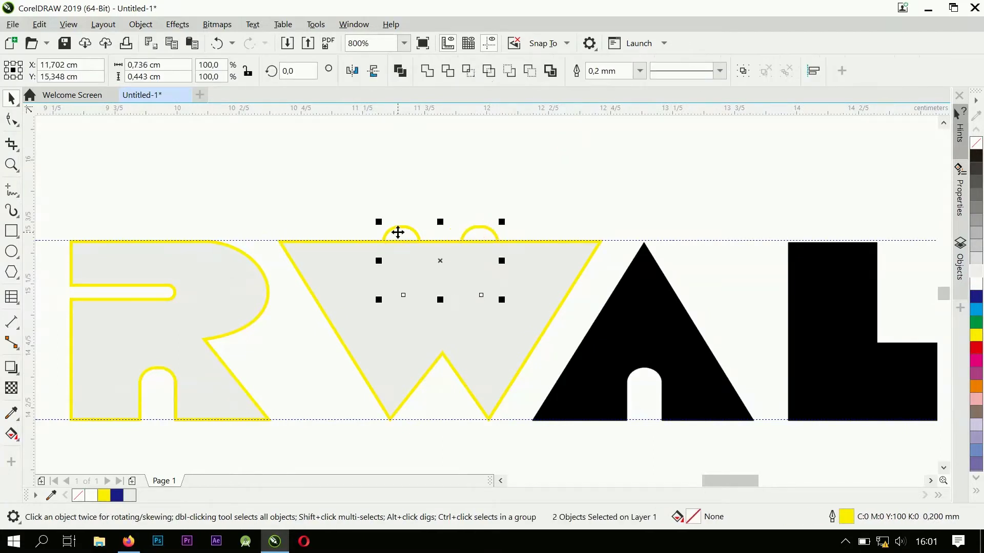
left_click(426, 70)
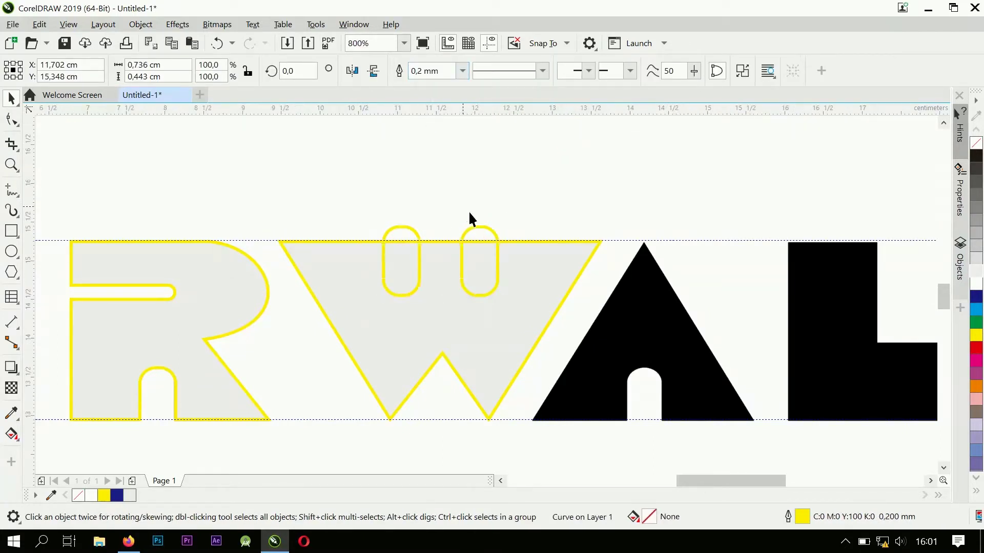
Step: Cut the welded notch outlines out of the grey W with Simplify and delete the leftover outlines
scroll(465, 212, "down", 2)
scroll(584, 248, "up", 4)
left_click(587, 247, "shift")
left_click(492, 75)
left_click(527, 156)
left_click(522, 197)
key("Delete")
Step: Place a copy of the traced first A over the second A of the lettering
scroll(505, 212, "down", 3)
scroll(513, 251, "up", 1)
left_click_drag(514, 256, 543, 260)
scroll(548, 263, "up", 2)
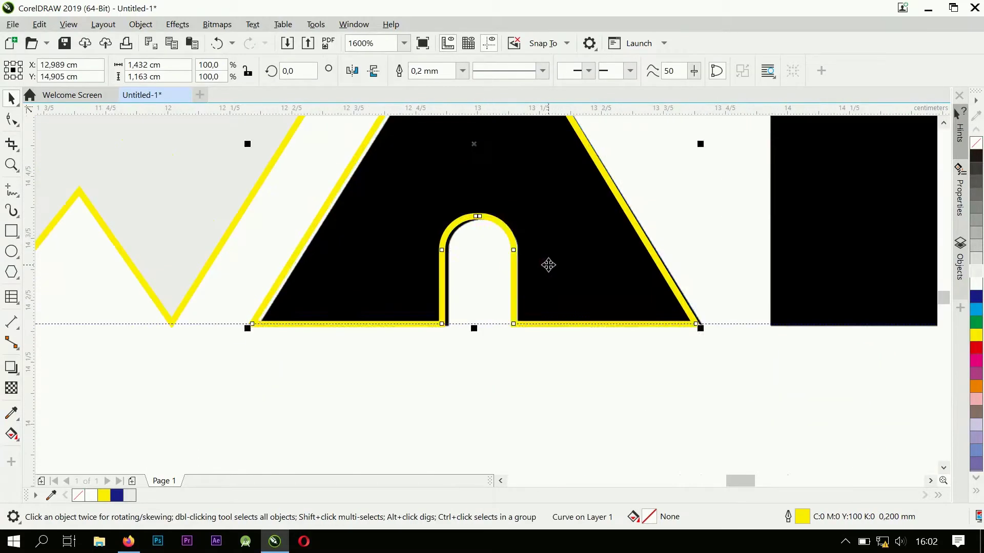
Step: Copy the I's rectangle onto the L and widen it to about 1.0 cm to span the whole letter
scroll(559, 264, "down", 2)
left_click_drag(224, 241, 638, 248)
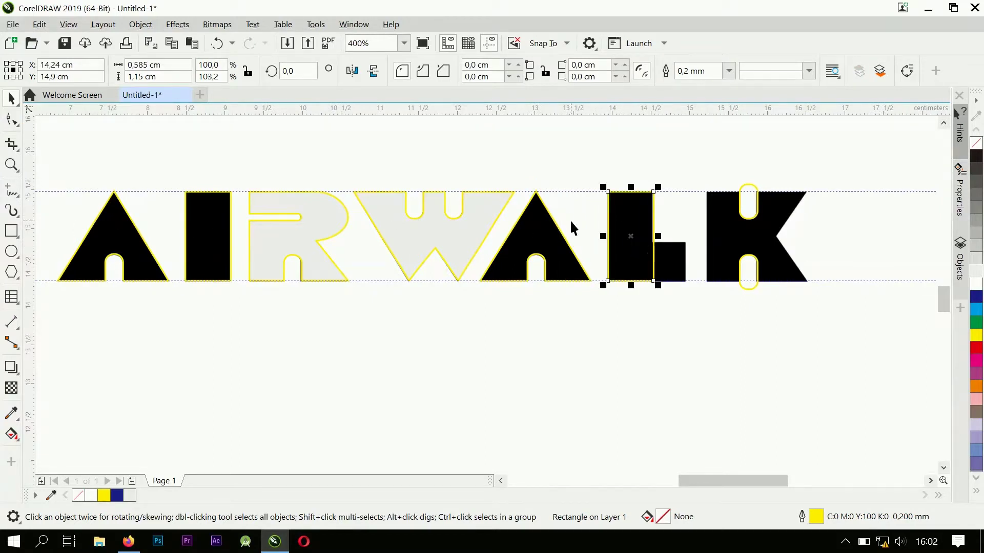
scroll(667, 251, "up", 1)
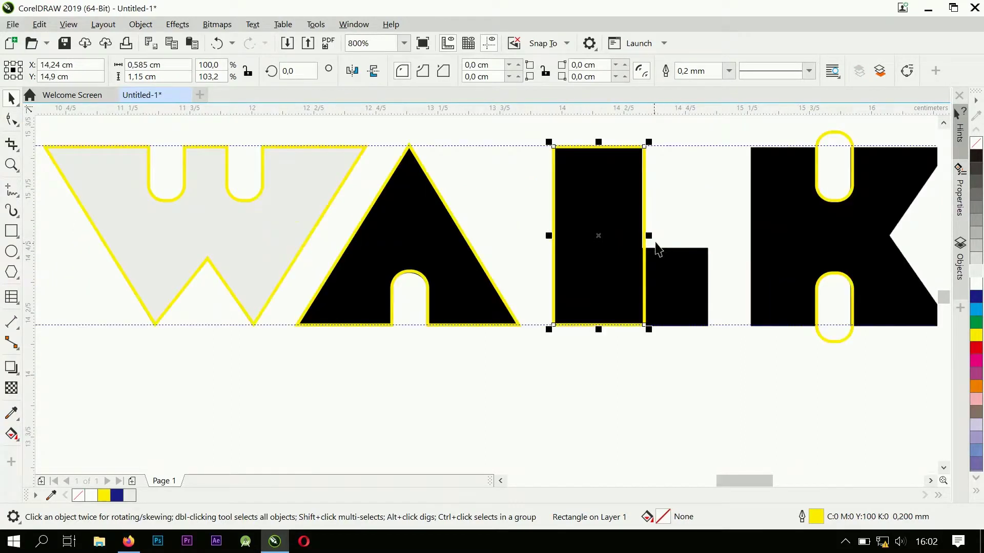
left_click_drag(651, 235, 713, 237)
Step: Convert the L's rectangle to curves and add nodes on its right and top edges in line with the L's step
scroll(706, 252, "up", 1)
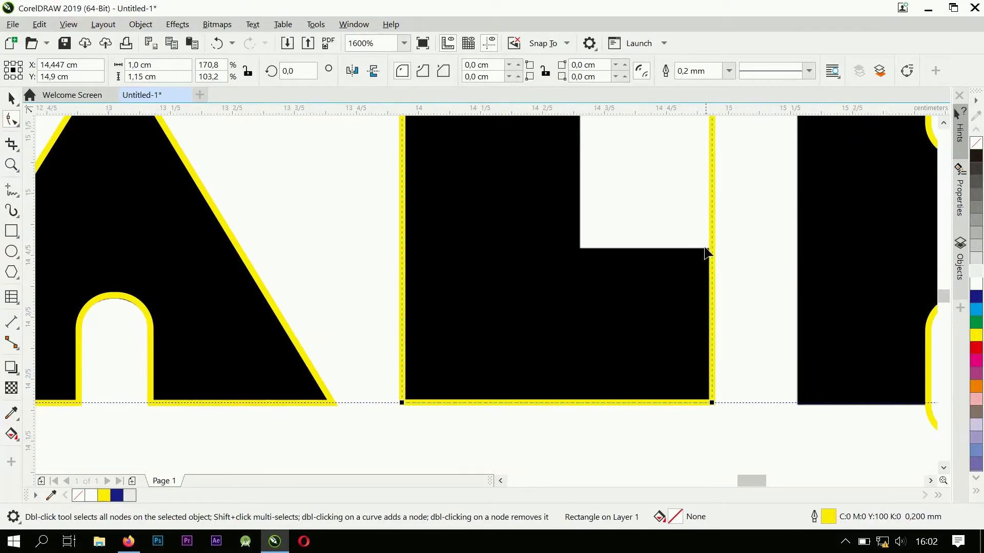
left_click(908, 71)
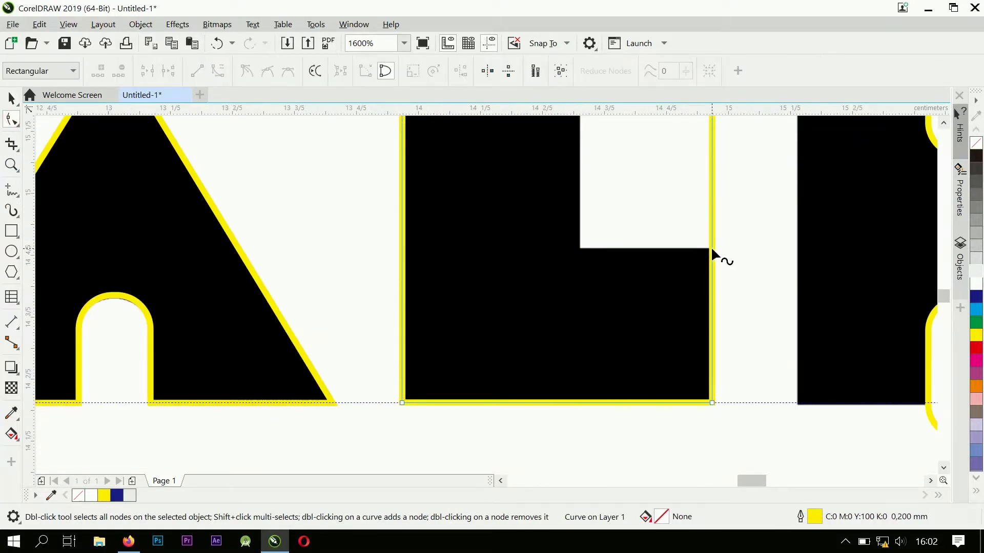
left_click(711, 247)
scroll(713, 253, "down", 2)
scroll(648, 164, "up", 3)
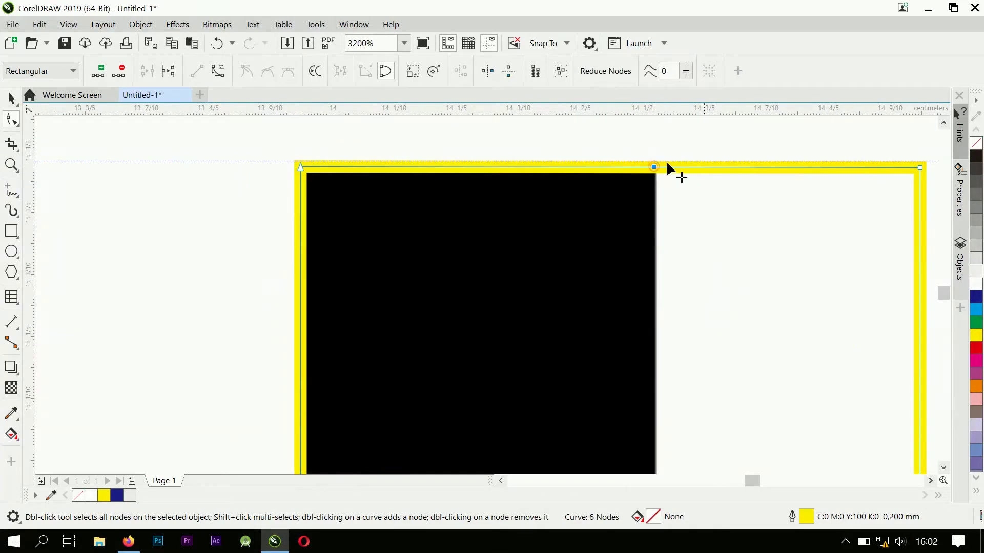
Step: Move the upper-right corner node of the L's outline to the letter's inner corner
scroll(667, 164, "down", 2)
left_click_drag(811, 229, 768, 274)
scroll(791, 278, "up", 2)
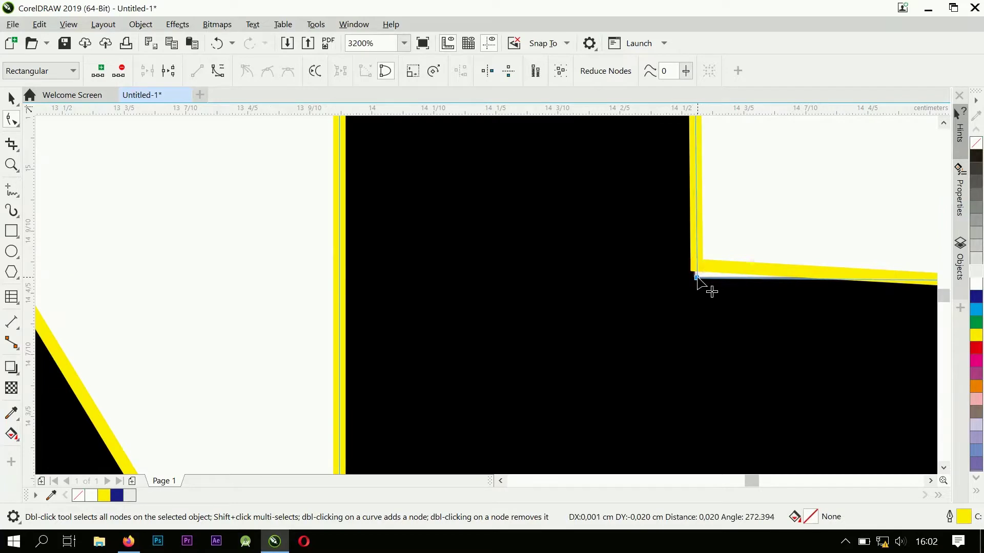
scroll(698, 269, "down", 2)
left_click(11, 98)
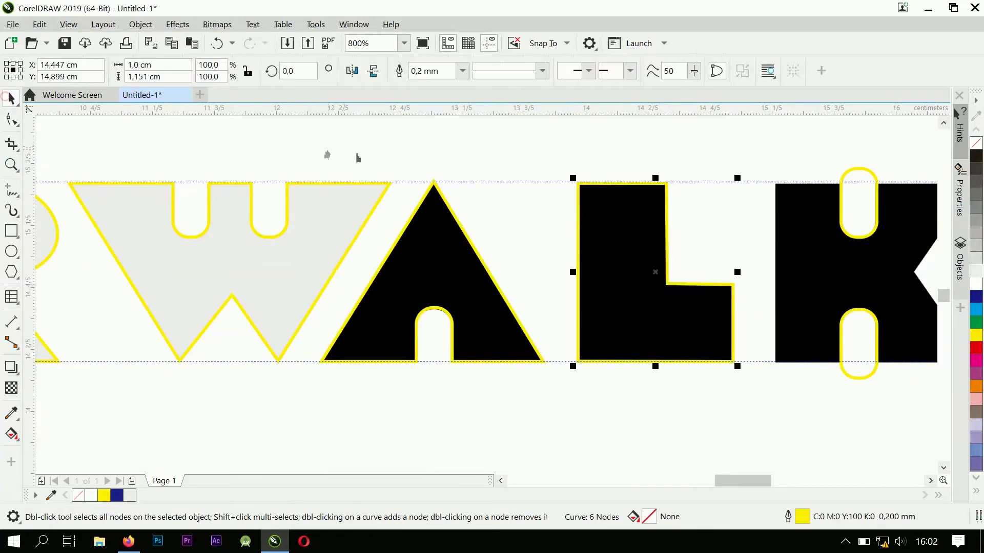
left_click(352, 152)
Step: Copy the I's rectangle onto the K and widen it to about 1.298 cm to span the whole letter
scroll(509, 210, "down", 2)
scroll(602, 221, "up", 2)
scroll(462, 257, "down", 2)
left_click(226, 271)
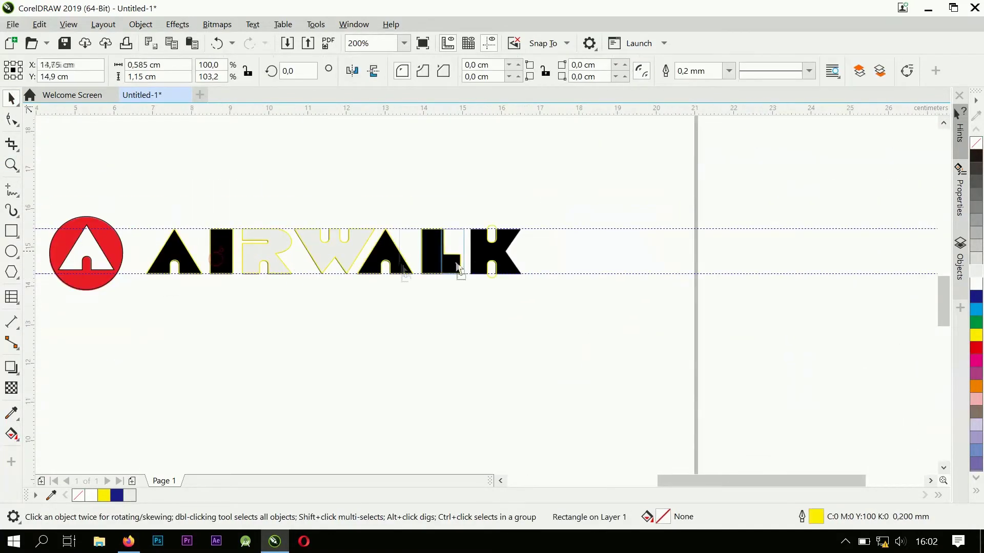
left_click(476, 241)
scroll(474, 237, "up", 2)
scroll(476, 257, "up", 1)
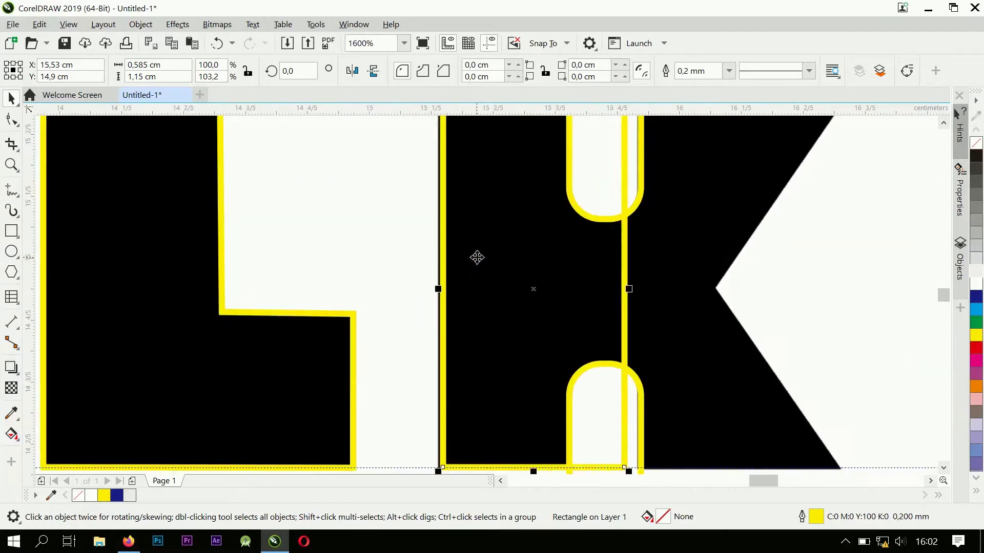
scroll(472, 266, "down", 2)
left_click_drag(538, 271, 588, 274)
Step: Convert the K's rectangle to curves and pull a node on its right edge in to the K's inner vertex
left_click(11, 119)
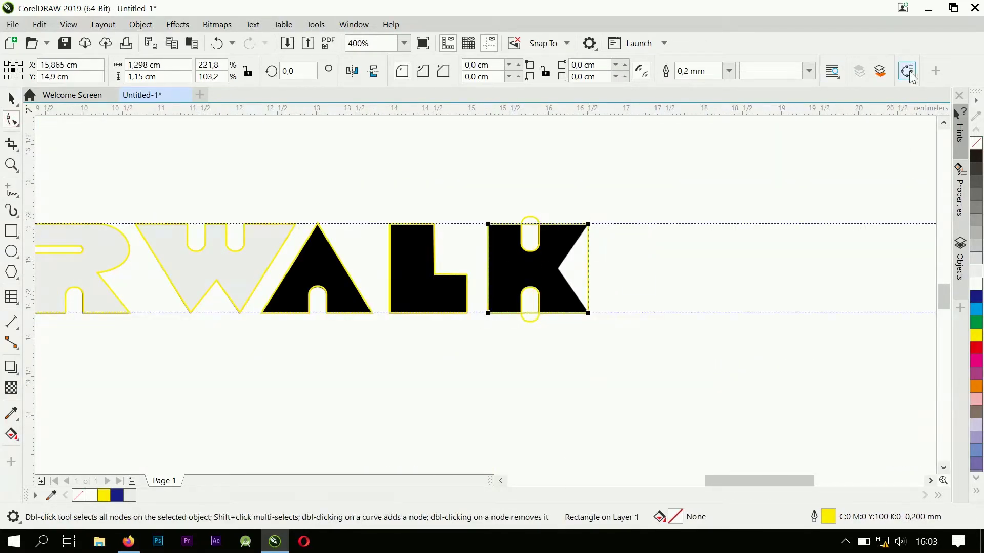
scroll(581, 277, "up", 2)
left_click_drag(630, 253, 510, 256)
scroll(593, 287, "down", 2)
scroll(538, 230, "up", 1)
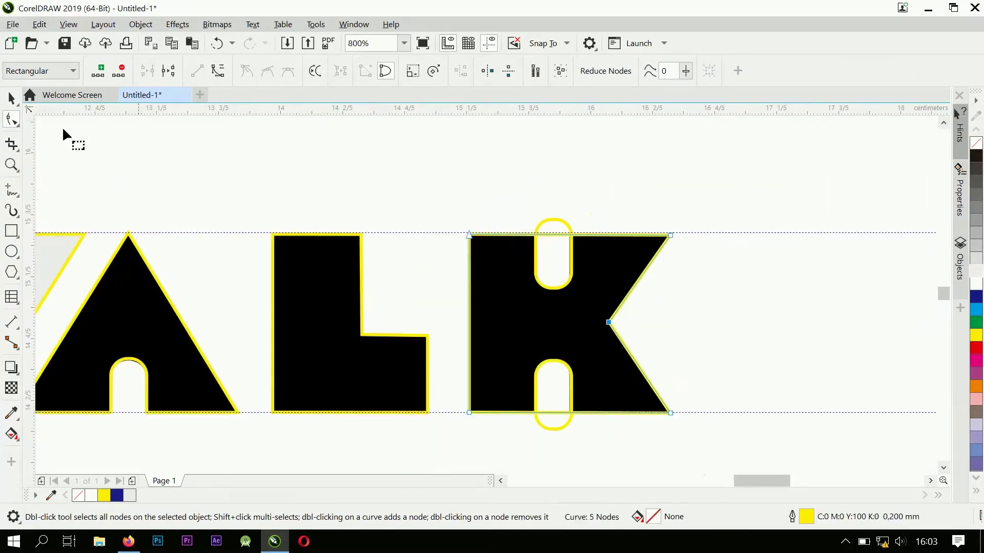
Step: Combine the upper and lower rounded opening outlines of the K into one object
key("space")
left_click(553, 226)
left_click(558, 426, "shift")
key("ctrl+l")
Step: Fill the traced K shape with light grey
left_click(619, 244)
left_click(975, 271)
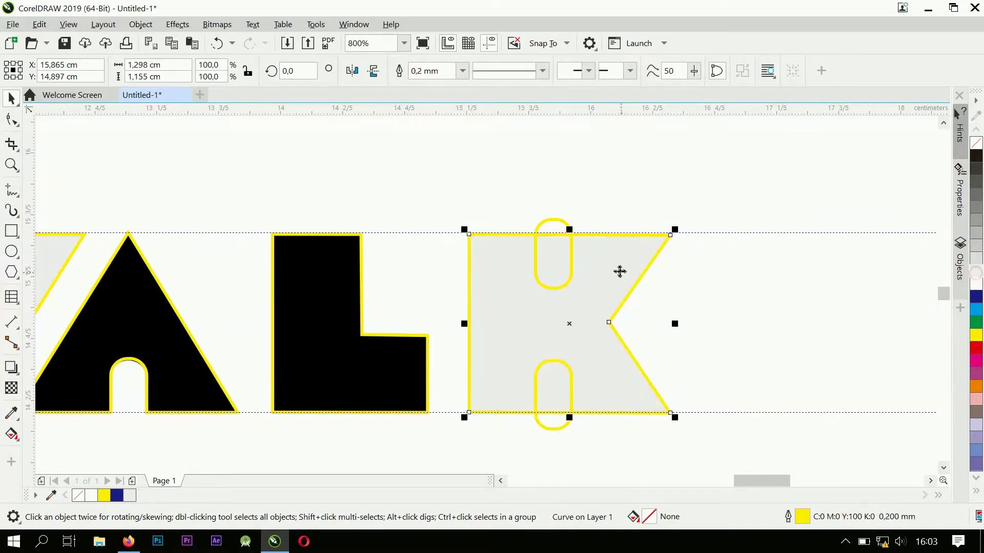
left_click(579, 202)
Step: Cut the two rounded openings out of the grey K and delete the leftover outlines
left_click(617, 253)
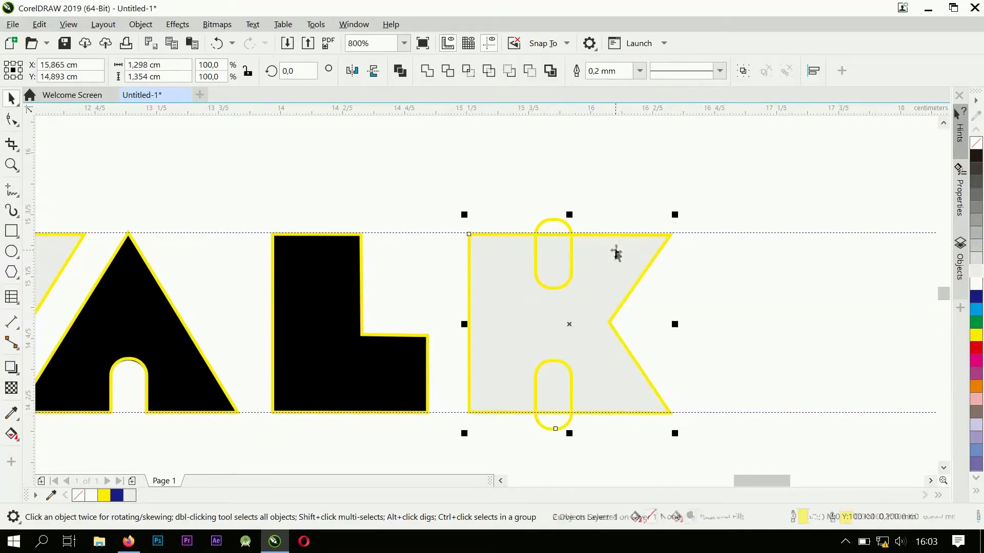
left_click(475, 75)
left_click(564, 221)
key("Delete")
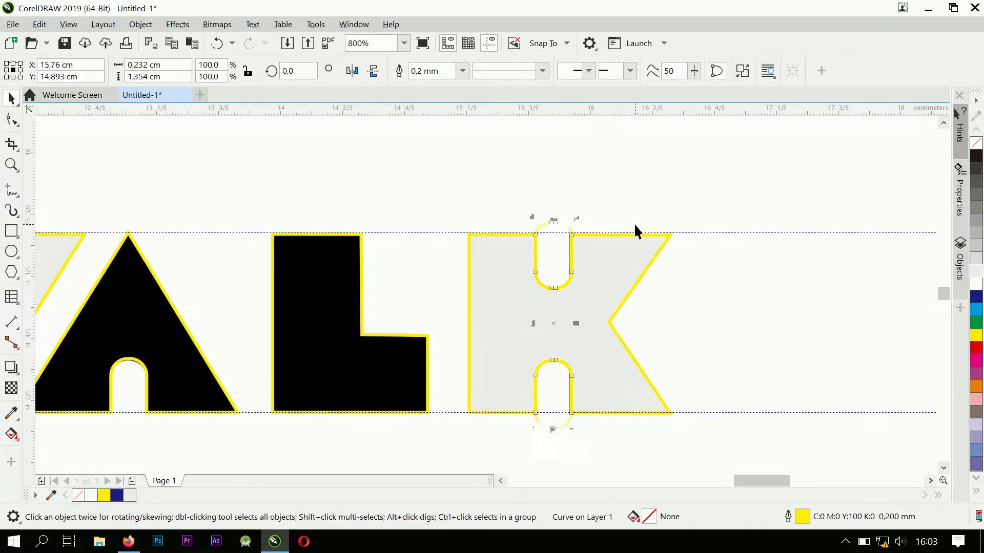
Step: Select all the traced logo shapes and move them down below the reference image
scroll(634, 225, "down", 2)
left_click_drag(698, 360, 153, 200)
scroll(457, 215, "down", 1)
left_click_drag(426, 235, 427, 298)
left_click(603, 283)
Step: Delete the two horizontal guidelines around the lettering and unlock the reference image
left_click(584, 244)
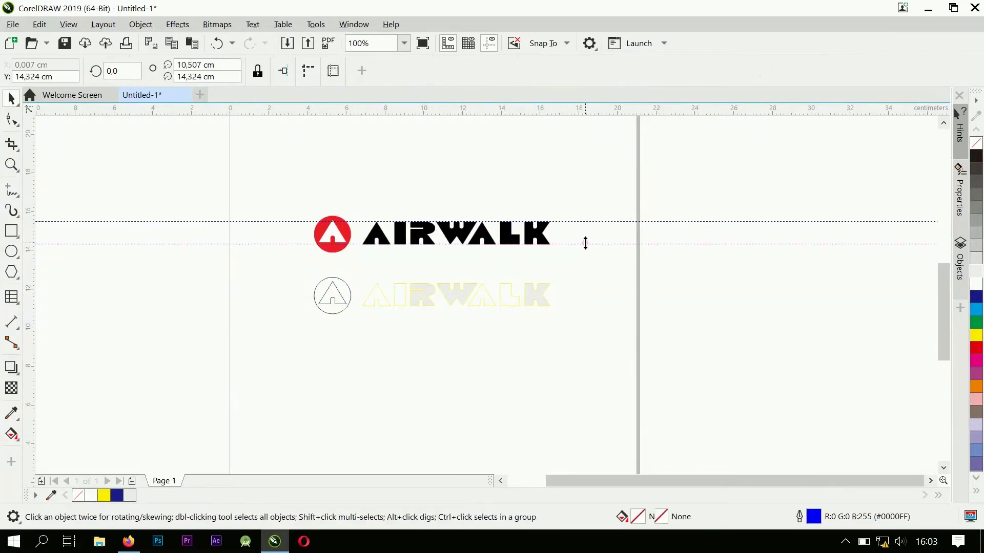
key("Delete")
left_click(570, 222)
key("Delete")
right_click(531, 234)
left_click(564, 261)
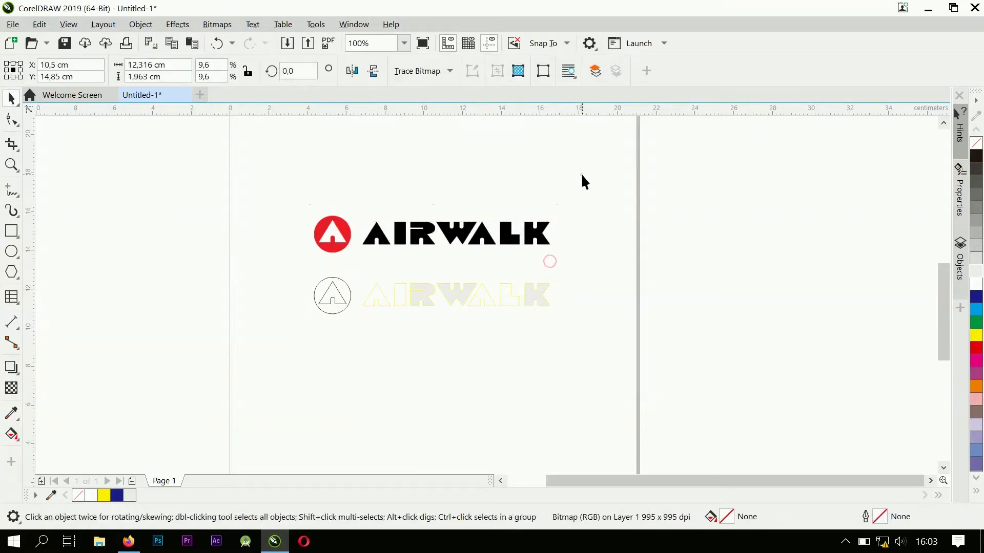
Step: Sample the red from the reference emblem and fill the traced circle with it
left_click(581, 174)
scroll(342, 298, "up", 2)
left_click(342, 295)
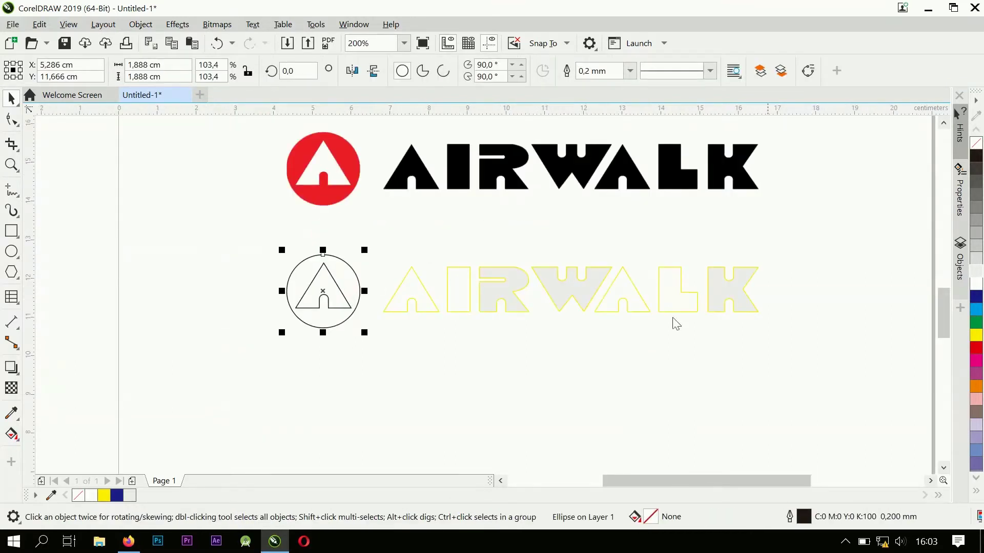
left_click(11, 411)
left_click(348, 165)
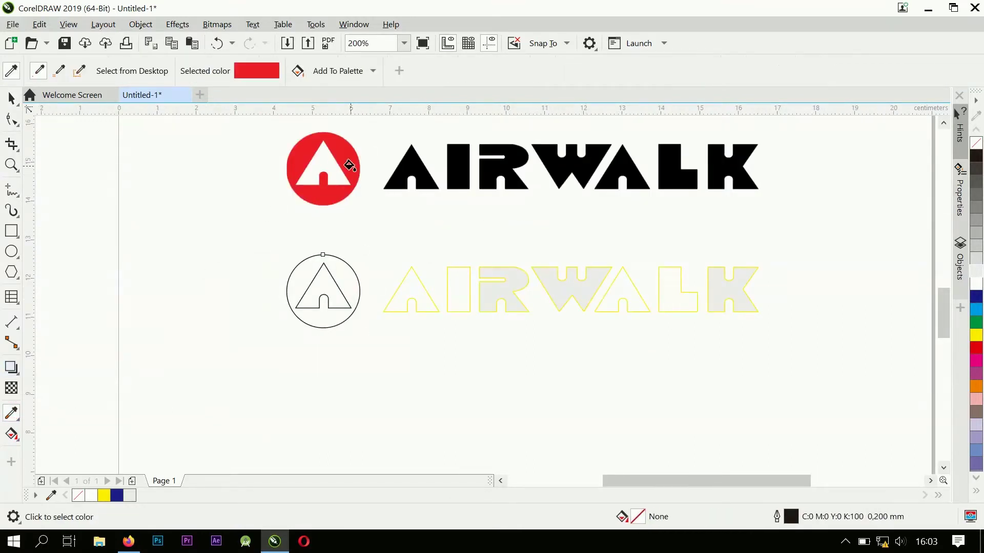
left_click(341, 275)
key("space")
Step: Fill the traced AIRWALK letters with black and remove the outlines from the letters and the emblem's A
left_click(861, 393)
left_click_drag(845, 380, 377, 228)
left_click(977, 155)
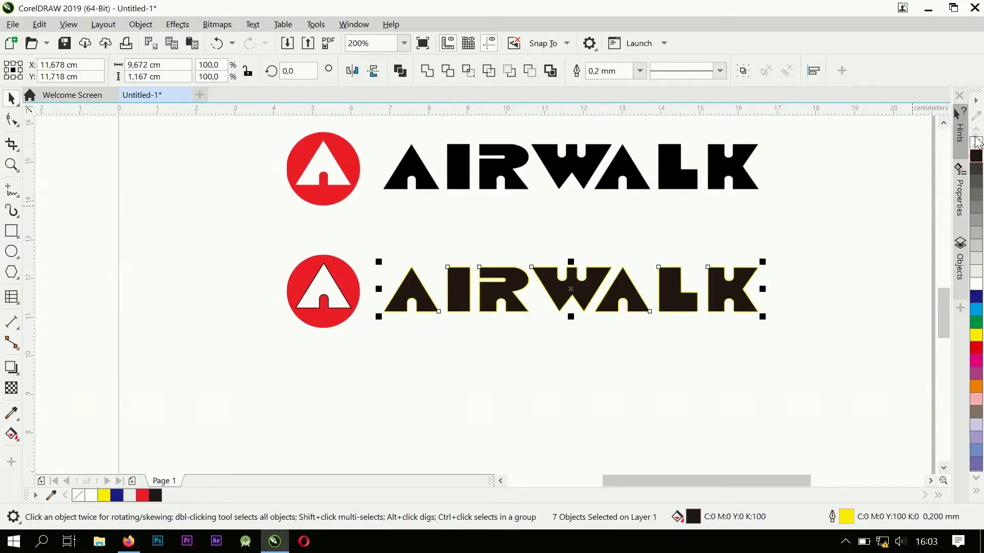
right_click(978, 149)
left_click(805, 352)
left_click(333, 300)
left_click(733, 322)
Step: Delete the reference logo image above the traced version
scroll(595, 331, "down", 2)
right_click(602, 251)
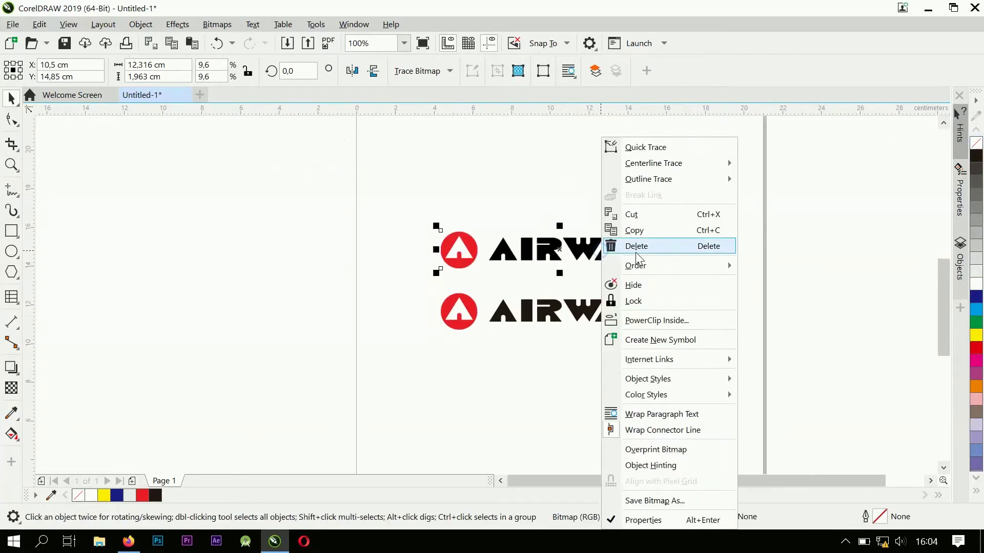
left_click(855, 274)
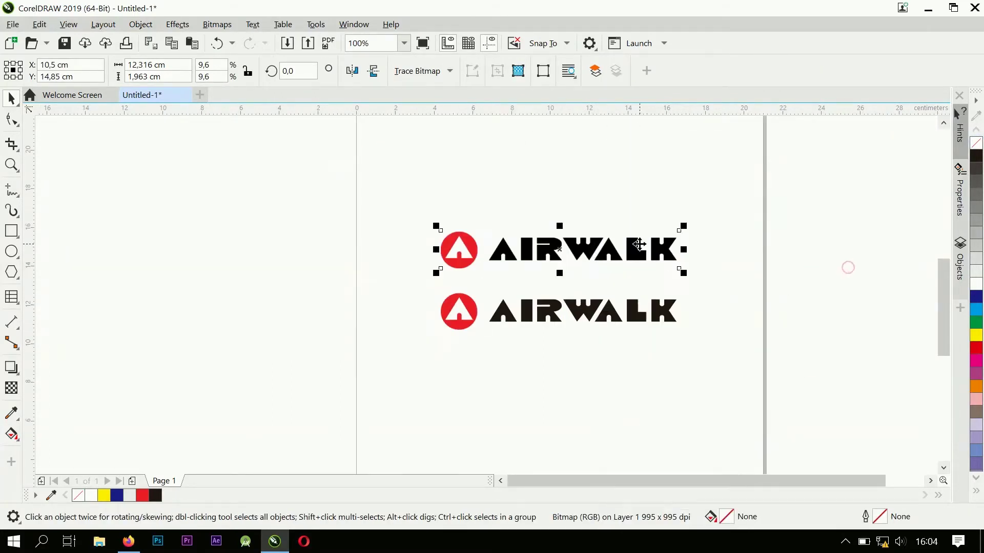
key("Delete")
Step: Group all the traced logo shapes and centre the group on the page
left_click_drag(709, 362, 414, 243)
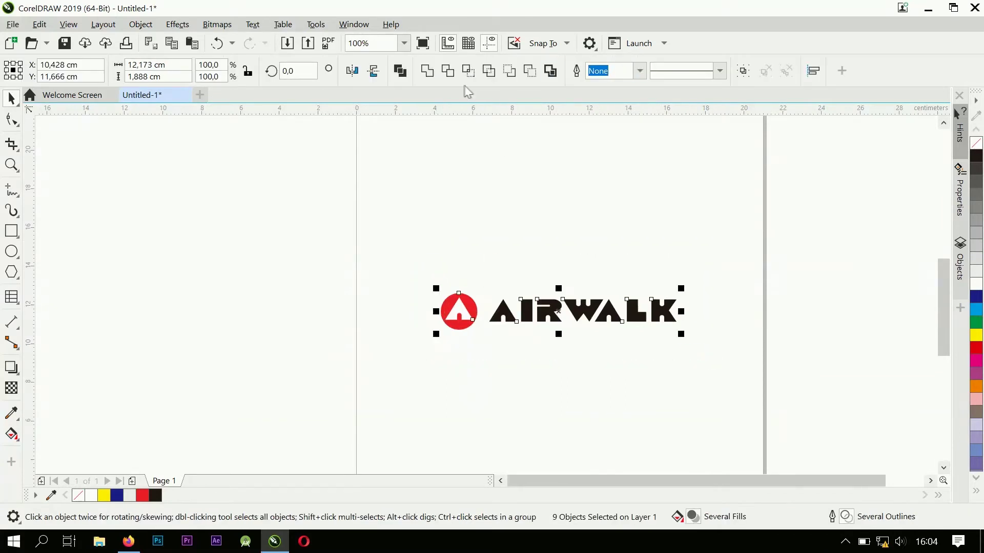
left_click(743, 74)
Step: Create a page-sized rectangle behind the logo as a background
scroll(668, 235, "down", 4)
double_click(11, 230)
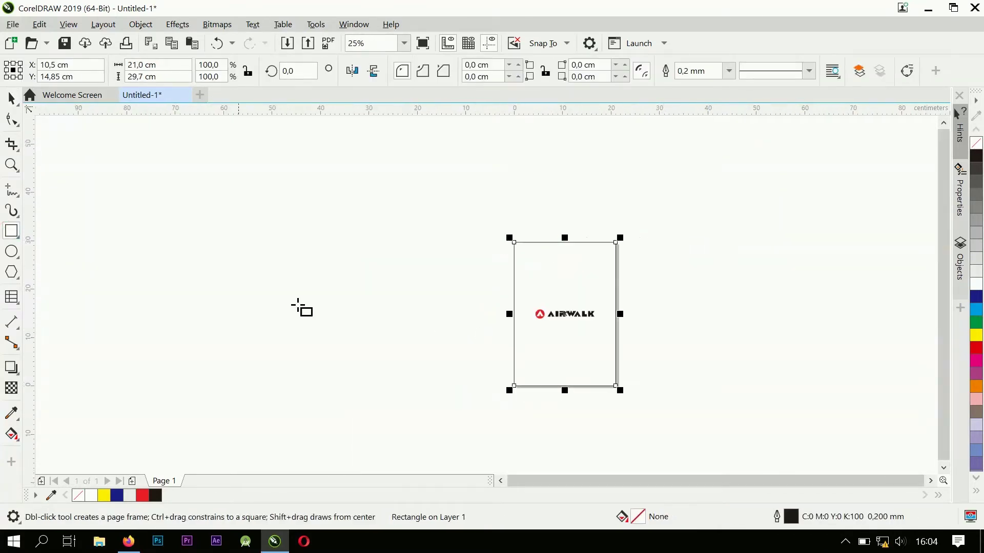
left_click(15, 372)
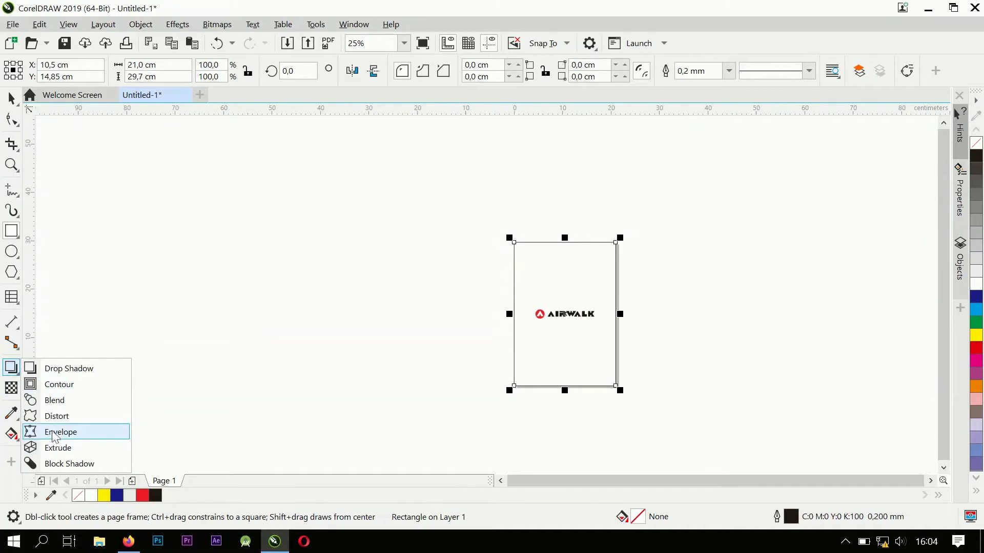
left_click(11, 368)
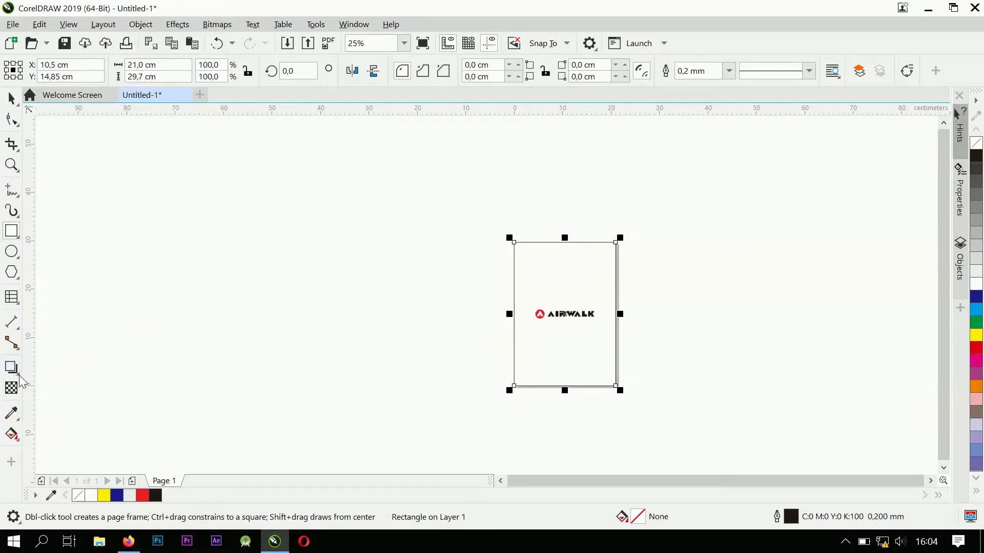
left_click(17, 372)
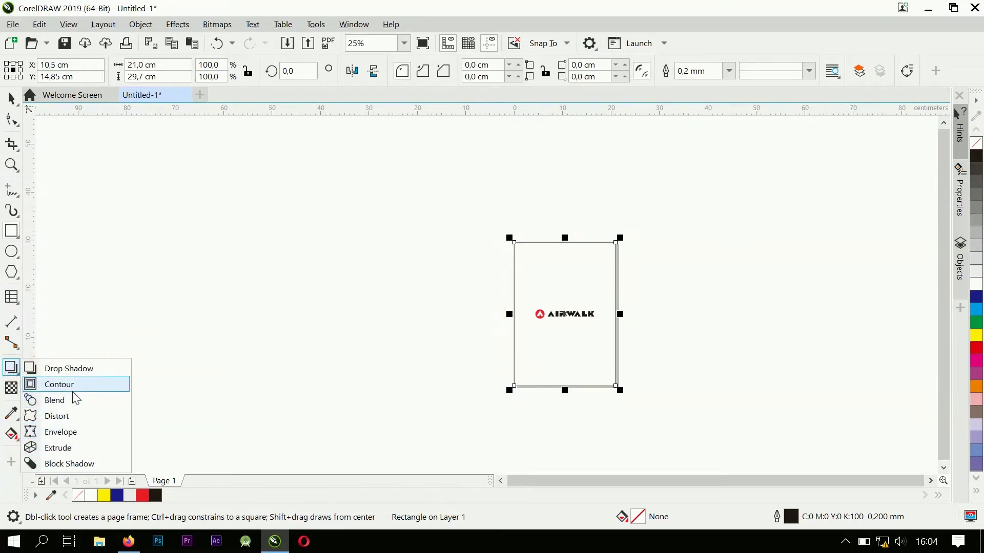
Step: Give the page rectangle an elliptical fountain fill from a white centre to light grey, stretched beyond the page edges
key("g")
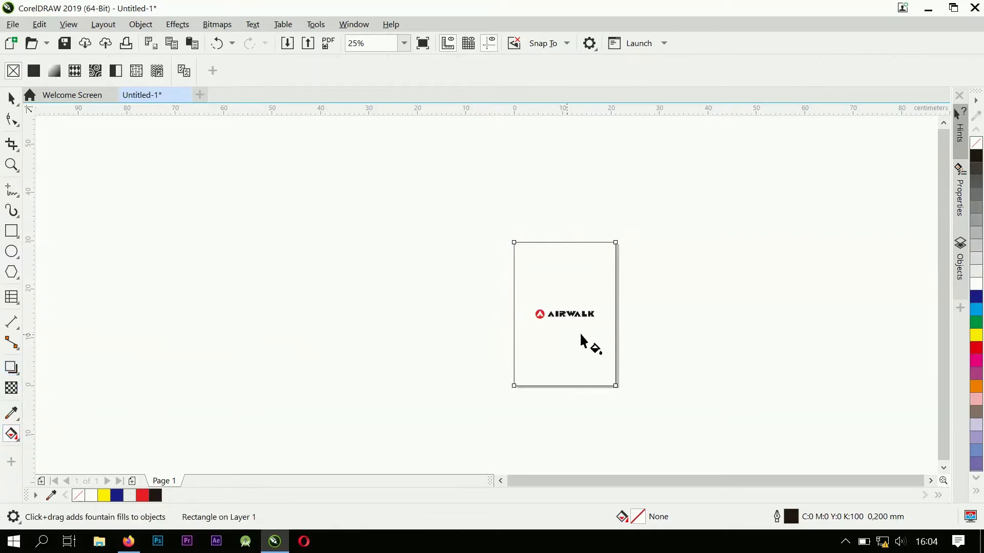
left_click(54, 71)
left_click(253, 71)
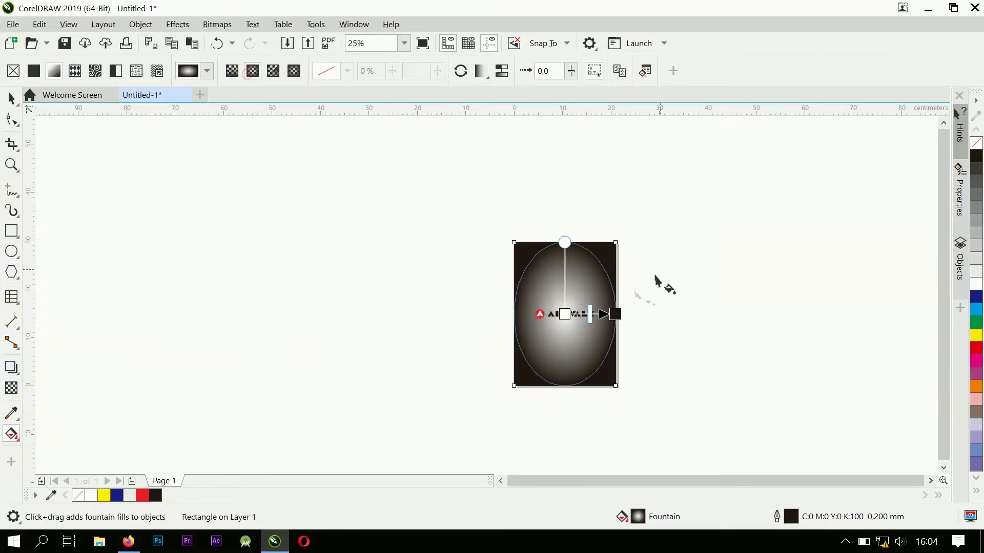
left_click_drag(616, 313, 659, 313)
left_click(975, 245)
left_click(570, 184)
left_click_drag(566, 196, 565, 198)
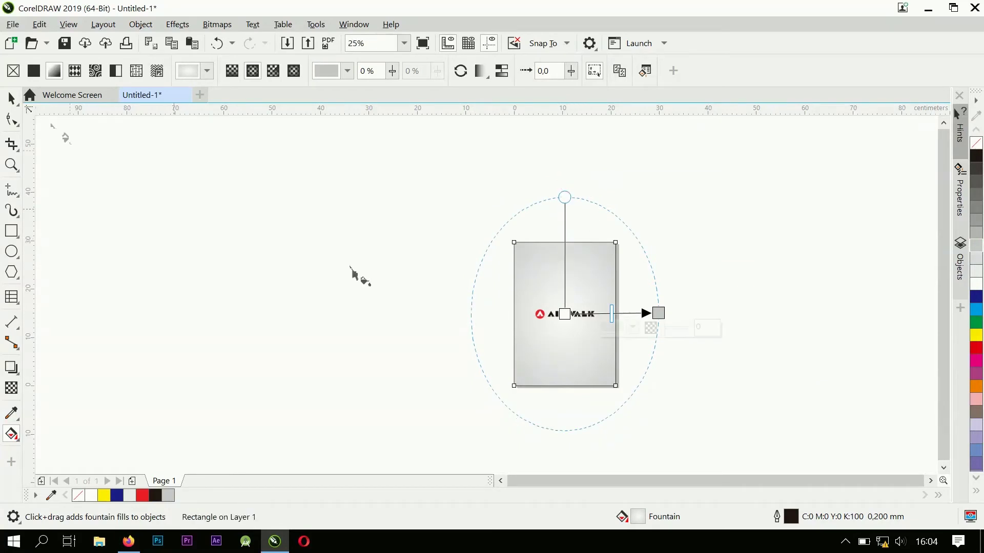
left_click(13, 98)
scroll(593, 347, "up", 2)
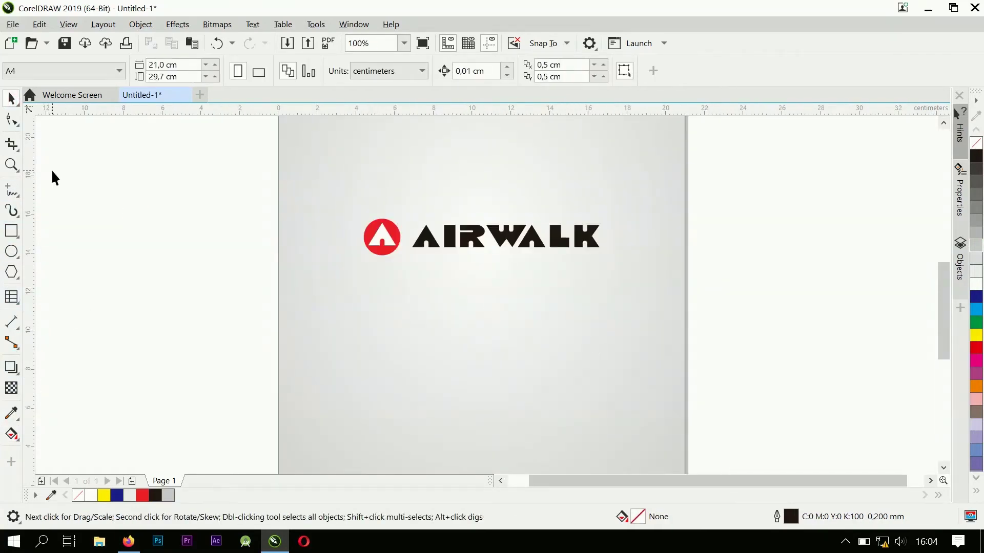
Step: Handwrite THANKS below the logo with the LiveSketch tool
left_click(12, 191)
mouse_move(12, 213)
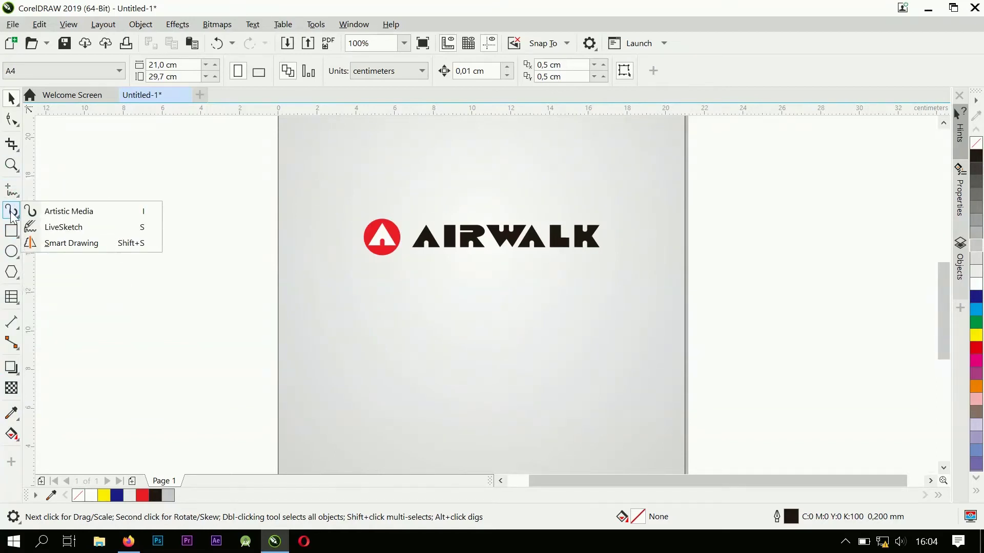
left_click(64, 227)
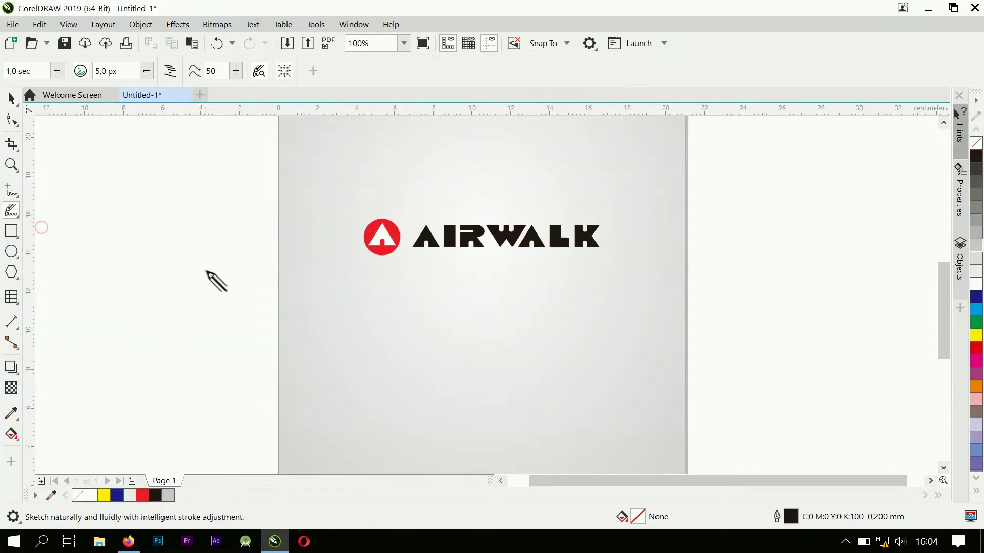
mouse_move(331, 319)
left_mouse_down()
mouse_move(331, 358)
mouse_move(349, 318)
mouse_move(356, 338)
mouse_move(391, 334)
left_mouse_up()
mouse_move(413, 321)
left_mouse_down()
mouse_move(400, 352)
mouse_move(419, 346)
left_mouse_up()
mouse_move(402, 333)
left_mouse_down()
mouse_move(425, 338)
mouse_move(390, 368)
left_mouse_up()
mouse_move(405, 320)
left_mouse_down()
mouse_move(423, 358)
mouse_move(424, 334)
left_mouse_up()
left_click_drag(432, 322, 433, 358)
left_click_drag(455, 317, 449, 361)
mouse_move(470, 312)
left_mouse_down()
mouse_move(467, 363)
mouse_move(469, 337)
mouse_move(493, 357)
left_mouse_up()
mouse_move(518, 311)
left_mouse_down()
mouse_move(527, 341)
mouse_move(501, 348)
left_mouse_up()
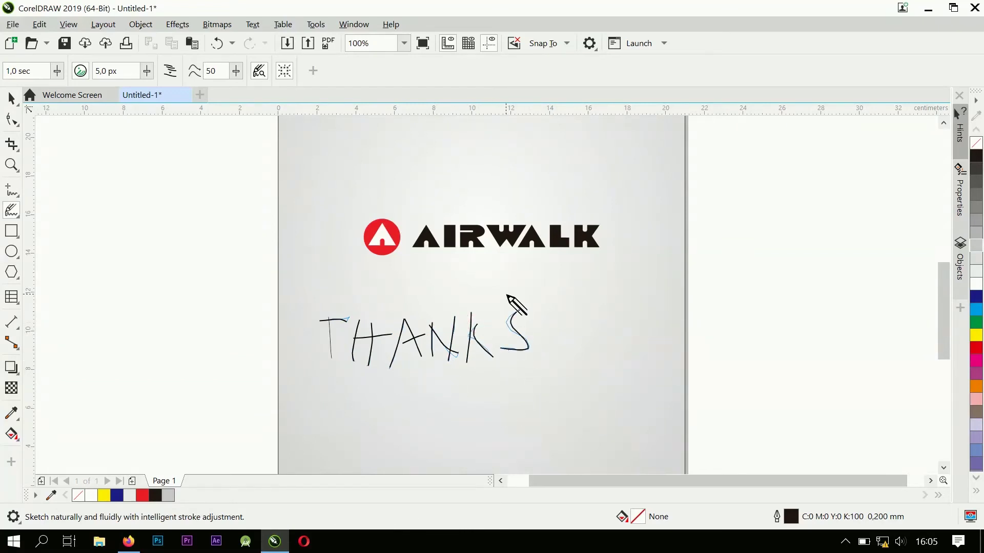
Step: Handwrite FOR WATCHING on the line below THANKS with LiveSketch strokes
scroll(507, 308, "up", 2)
scroll(501, 316, "down", 2)
left_click_drag(403, 330, 405, 371)
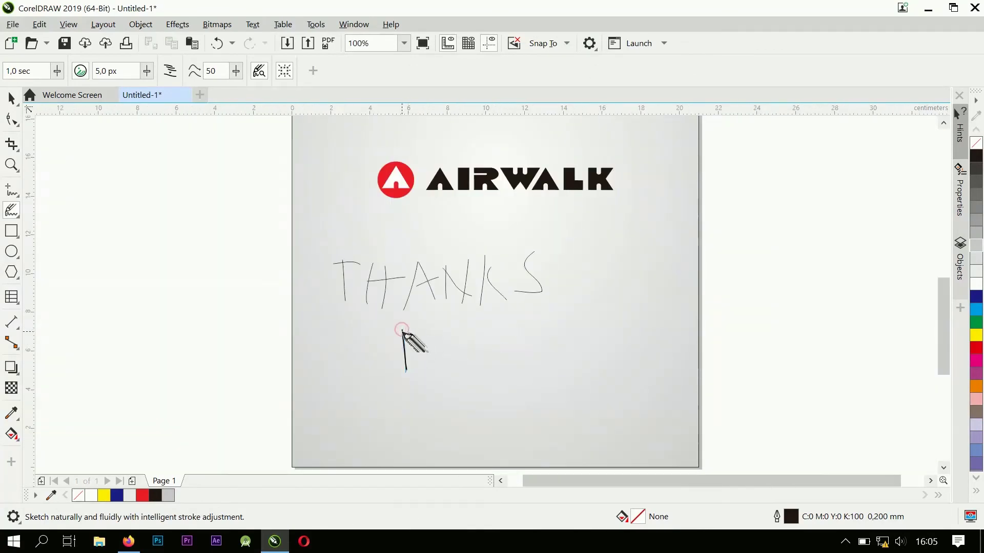
mouse_move(457, 328)
left_mouse_down()
mouse_move(469, 365)
mouse_move(492, 349)
mouse_move(541, 377)
mouse_move(565, 348)
left_mouse_up()
mouse_move(576, 374)
left_mouse_down()
mouse_move(582, 346)
mouse_move(597, 369)
left_mouse_up()
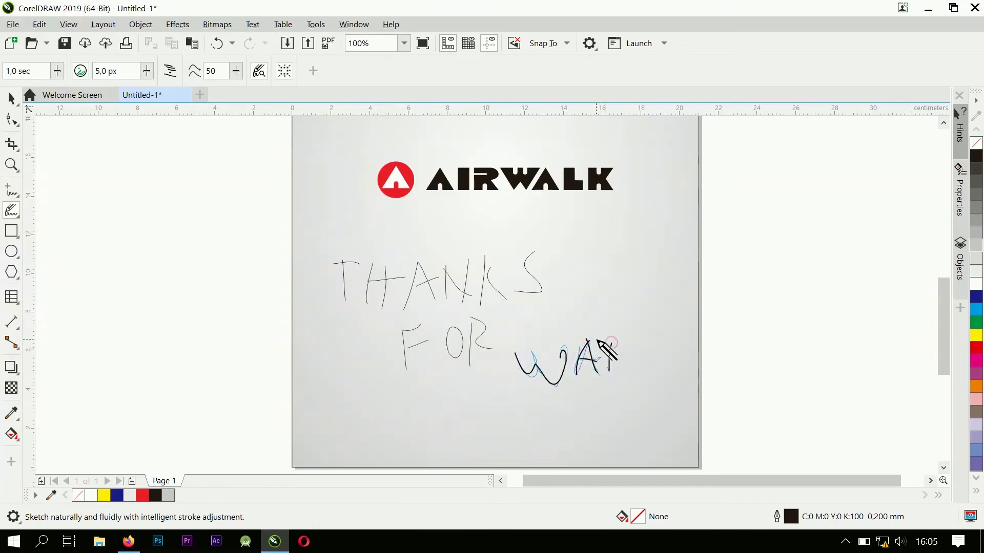
left_click_drag(644, 333, 647, 363)
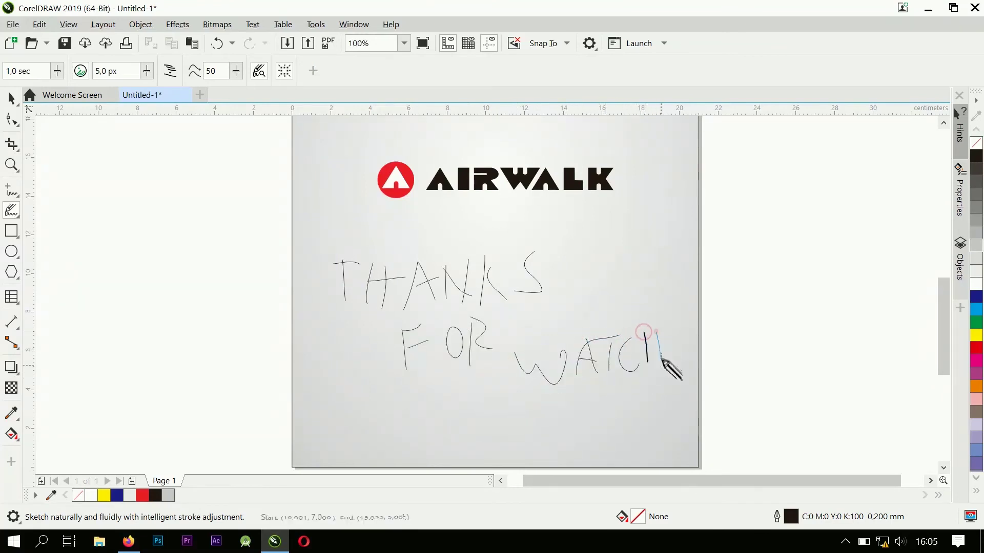
left_click_drag(720, 318, 724, 358)
left_click_drag(716, 321, 737, 348)
Step: Handwrite SUBSCRIBE beneath FOR WATCHING, near the page's lower edge
scroll(622, 378, "down", 3)
scroll(617, 382, "up", 5)
scroll(610, 388, "down", 2)
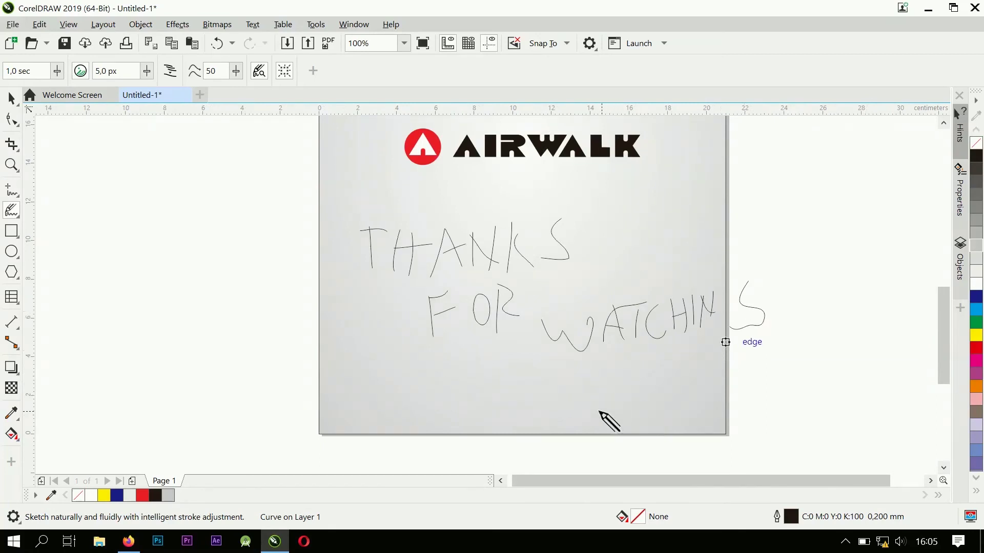
mouse_move(421, 365)
left_mouse_down()
mouse_move(412, 395)
mouse_move(466, 382)
mouse_move(467, 391)
mouse_move(550, 395)
mouse_move(560, 367)
mouse_move(583, 402)
left_mouse_up()
mouse_move(582, 369)
left_mouse_down()
mouse_move(594, 397)
mouse_move(618, 396)
left_mouse_up()
left_click_drag(640, 361, 660, 385)
left_click_drag(638, 363, 655, 376)
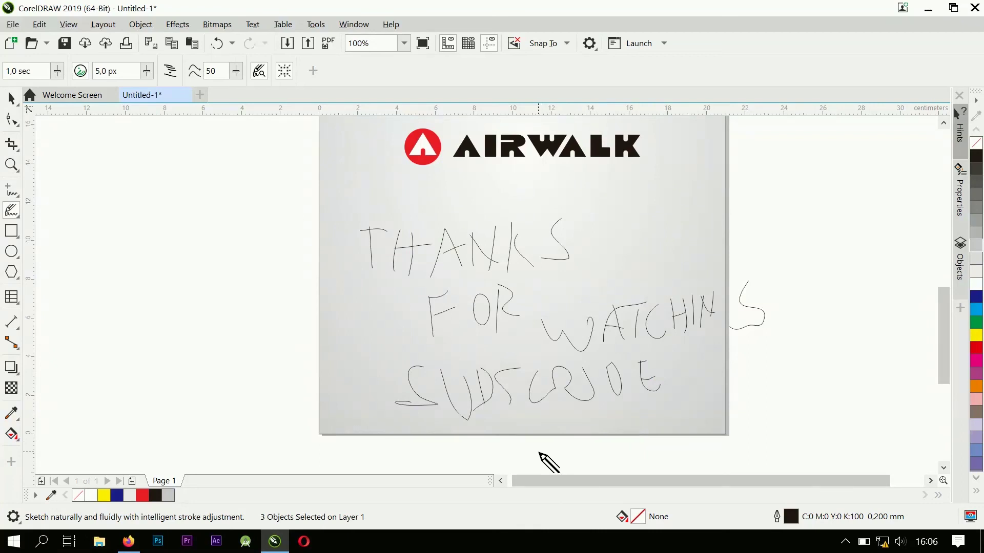